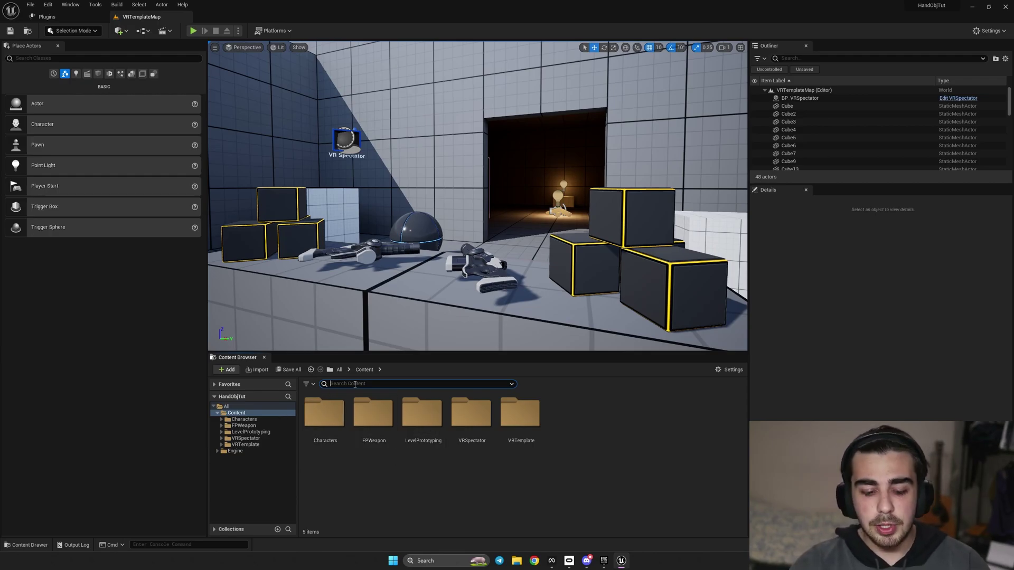
Create a physics asset for the SKM_MannyXR_left skeletal mesh with constraint creation turned off.
{"action": "scroll", "coordinate": [511, 465], "scroll_direction": "down", "scroll_amount": 5}
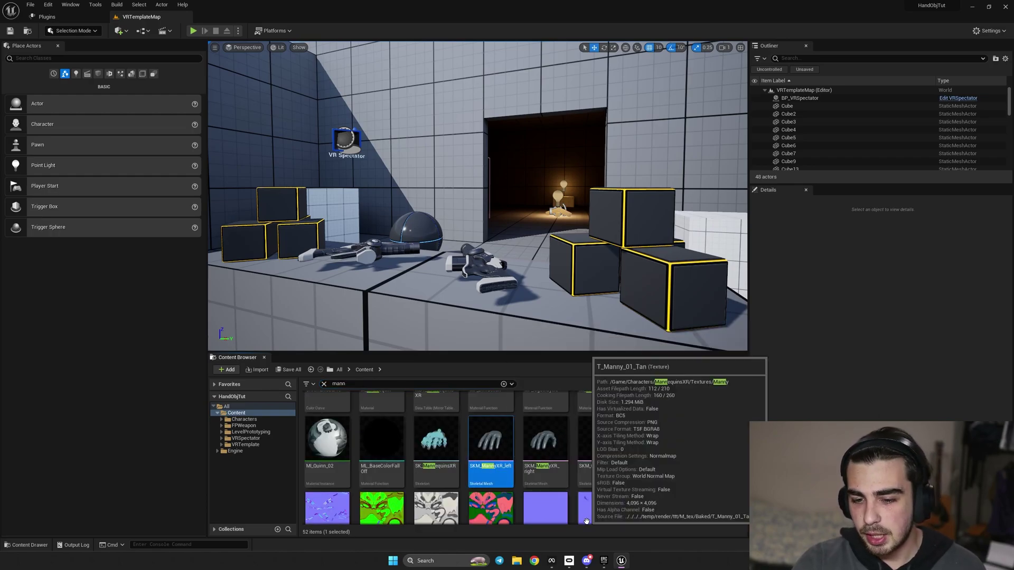
{"action": "left_click", "coordinate": [550, 469]}
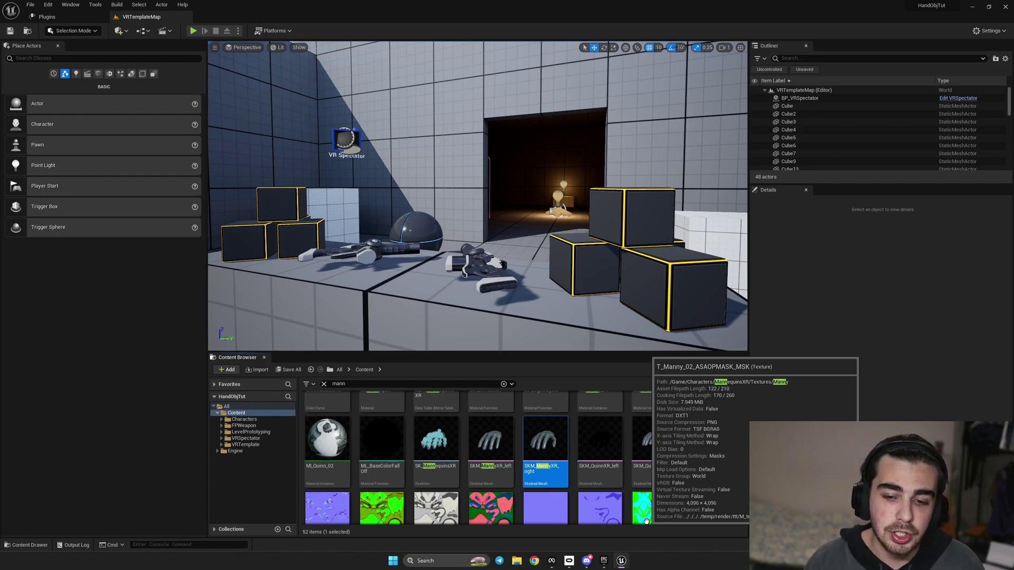
{"action": "left_click", "coordinate": [507, 475]}
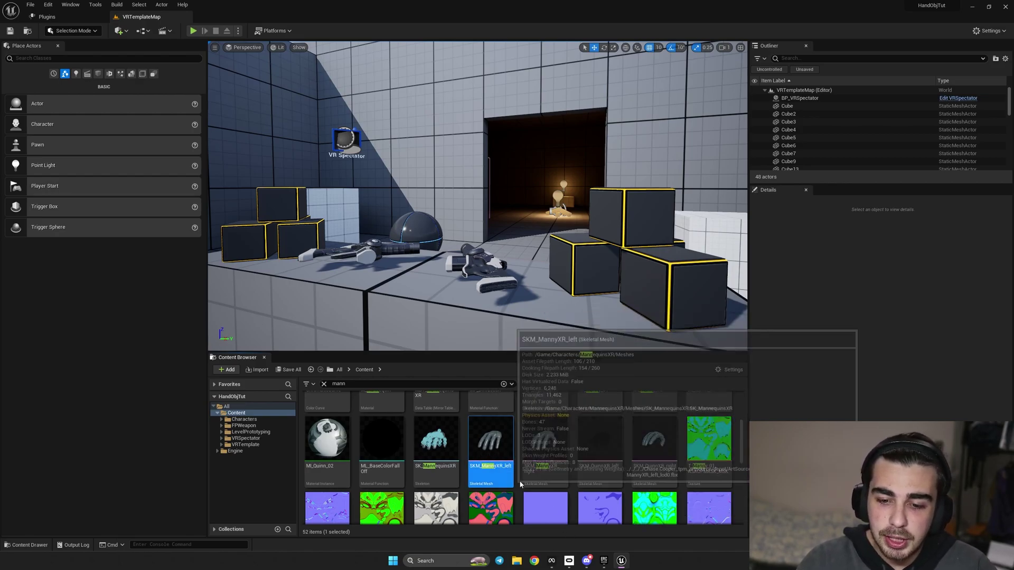
{"action": "right_click", "coordinate": [481, 443]}
{"action": "mouse_move", "coordinate": [559, 198]}
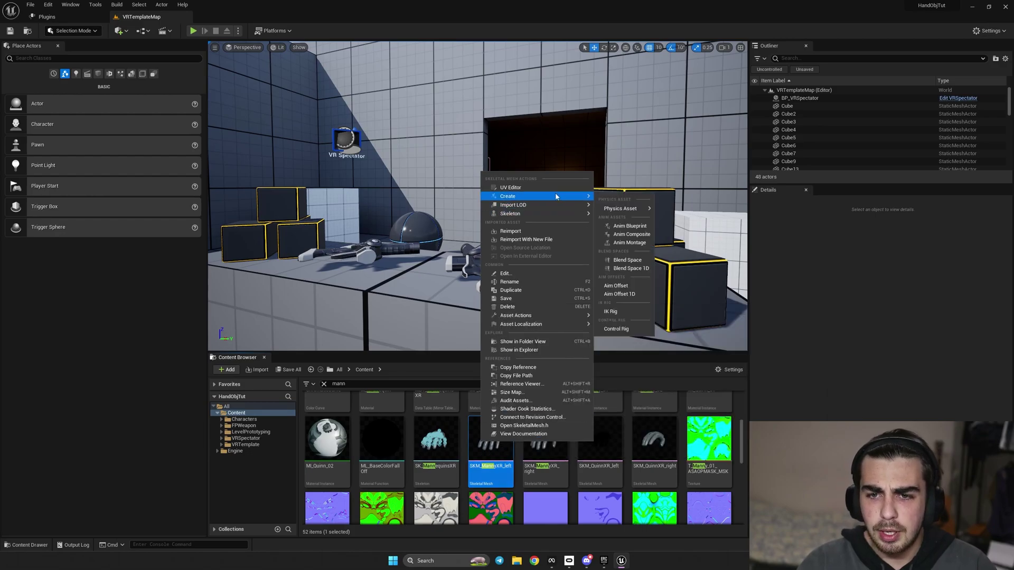
{"action": "mouse_move", "coordinate": [631, 208]}
{"action": "left_click", "coordinate": [681, 216]}
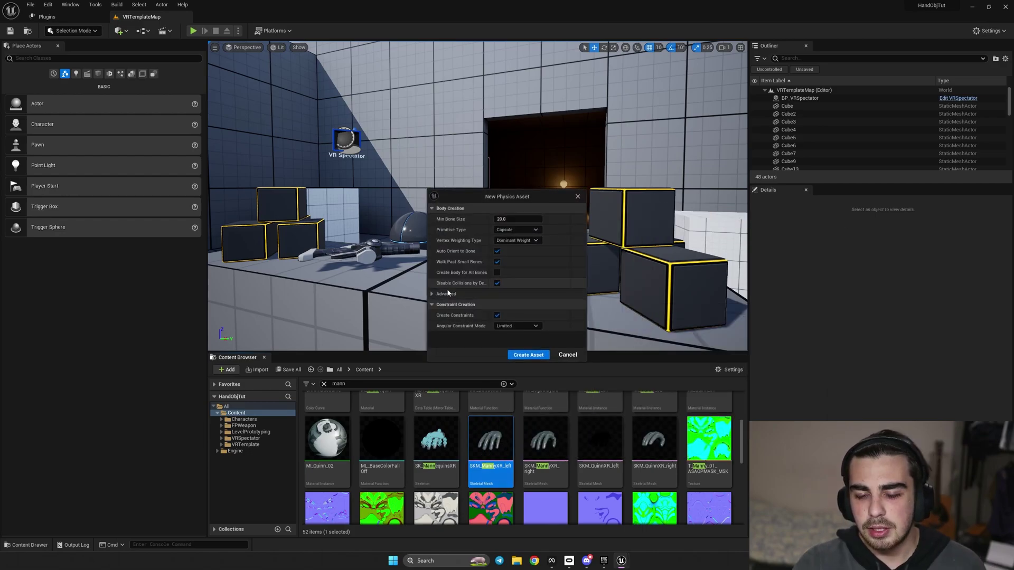
{"action": "left_click", "coordinate": [497, 315]}
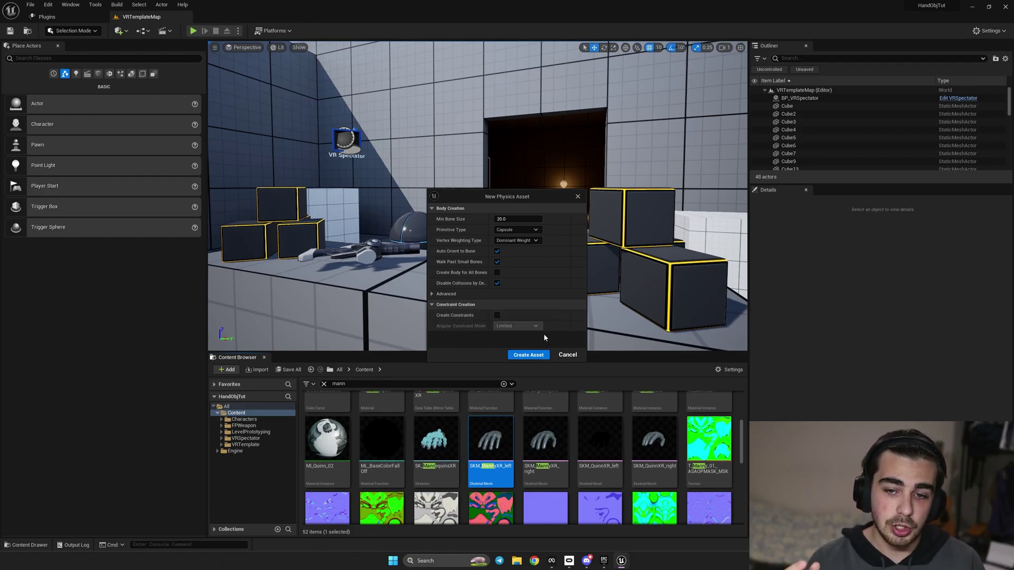
{"action": "left_click", "coordinate": [527, 356]}
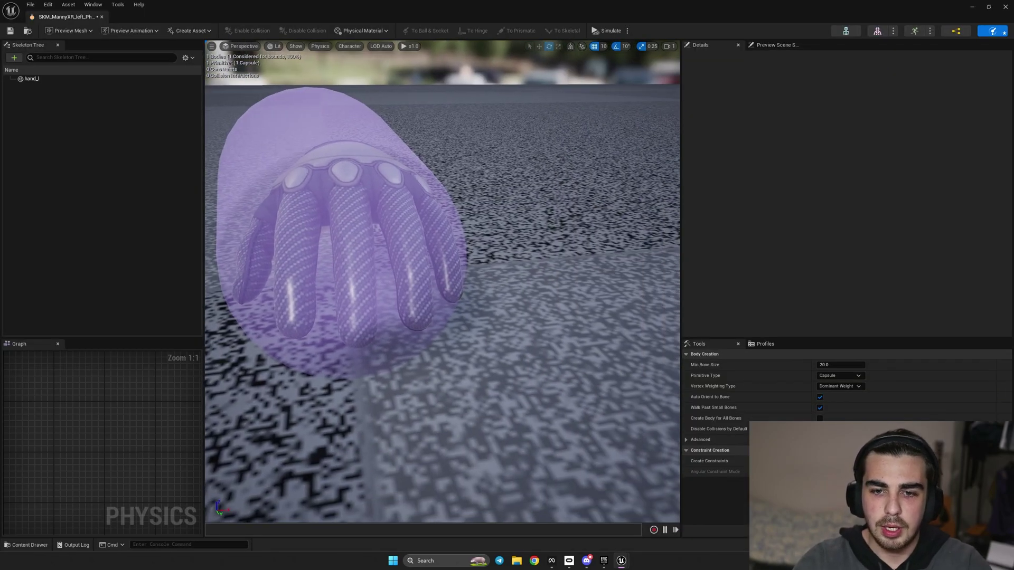
Scale the hand_l collision capsule down so it fits closely around the left hand mesh.
{"action": "right_click_drag", "start_coordinate": [456, 262], "coordinate": [533, 222]}
{"action": "key", "text": "s"}
{"action": "scroll", "coordinate": [456, 263], "scroll_direction": "down", "scroll_amount": 2}
{"action": "key", "text": "w"}
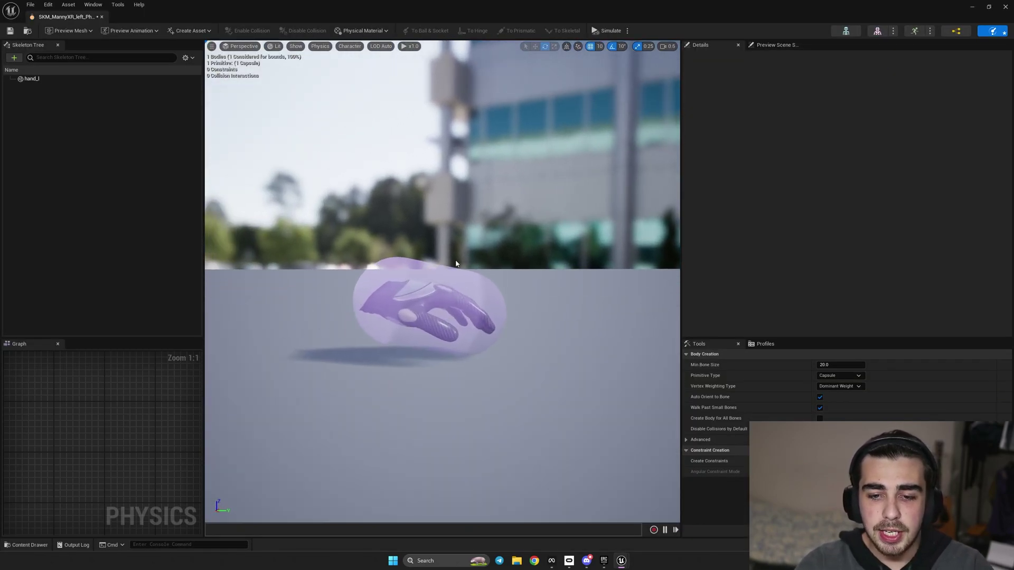
{"action": "left_click", "coordinate": [32, 79]}
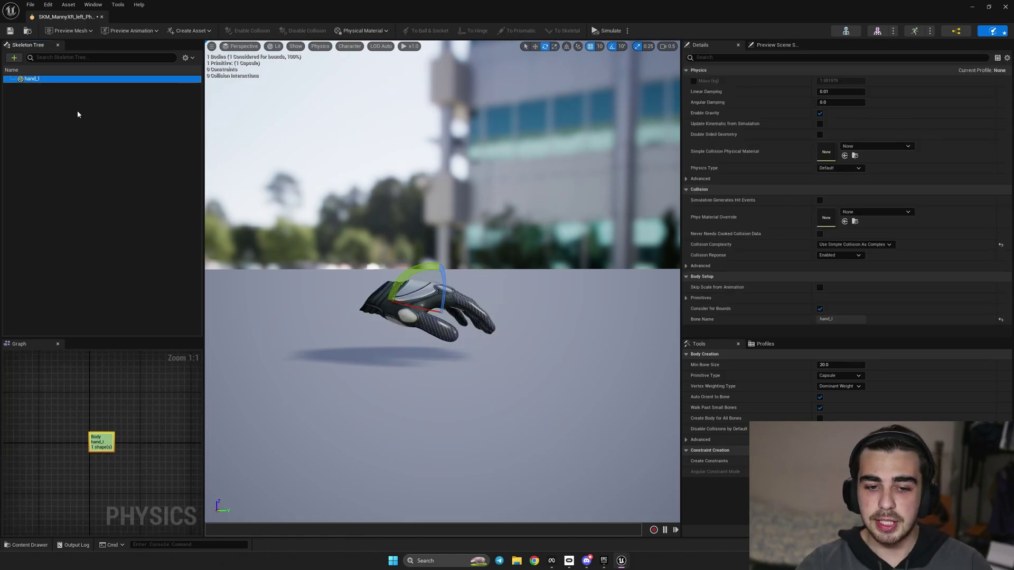
{"action": "key", "text": "f"}
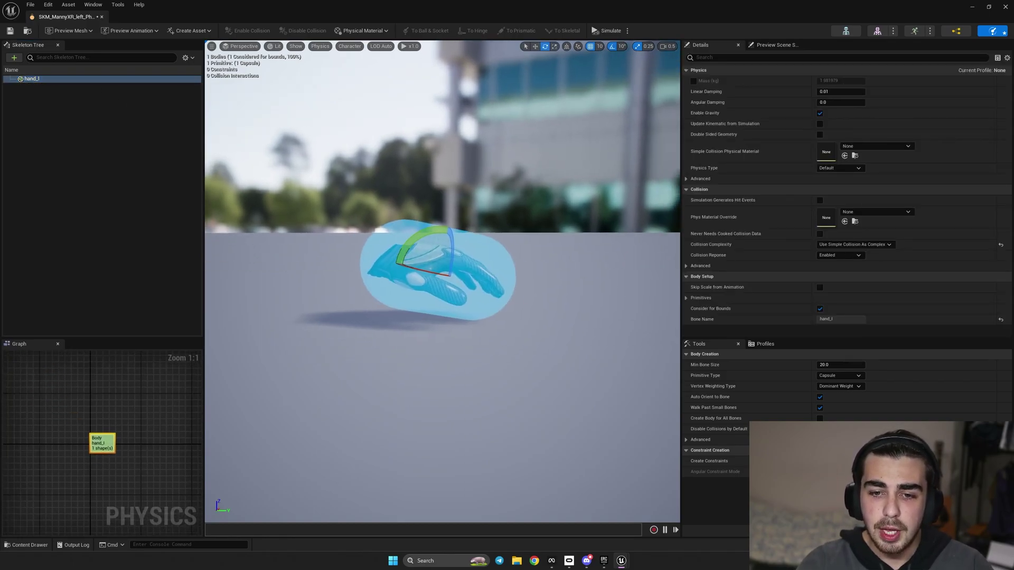
{"action": "key", "text": "r"}
{"action": "left_click_drag", "start_coordinate": [421, 298], "coordinate": [412, 299]}
{"action": "left_click_drag", "start_coordinate": [452, 271], "coordinate": [452, 289]}
{"action": "right_click_drag", "start_coordinate": [442, 285], "coordinate": [369, 311]}
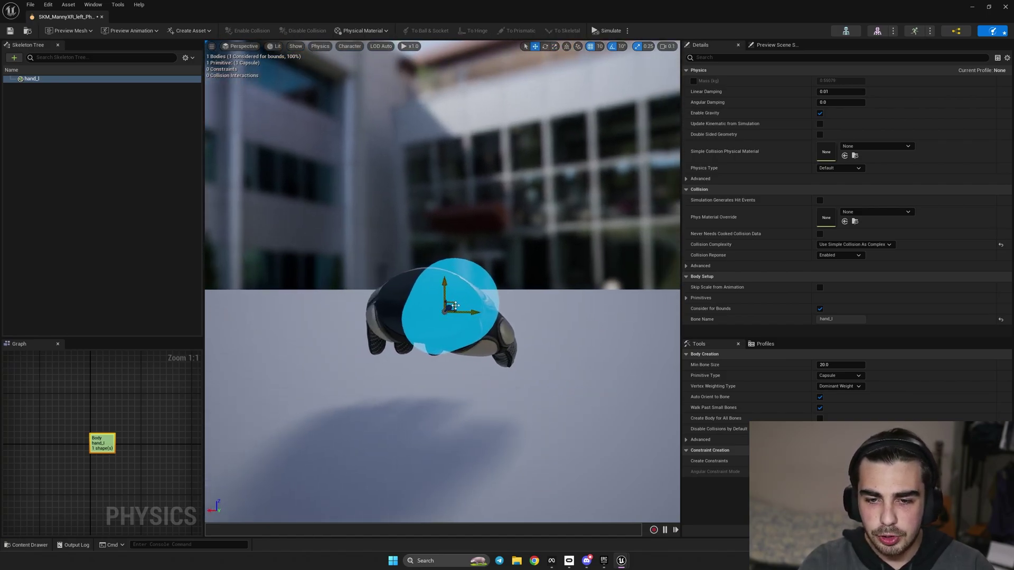
{"action": "left_click_drag", "start_coordinate": [506, 302], "coordinate": [481, 302]}
{"action": "right_click_drag", "start_coordinate": [481, 301], "coordinate": [449, 302]}
{"action": "left_click_drag", "start_coordinate": [445, 264], "coordinate": [442, 234]}
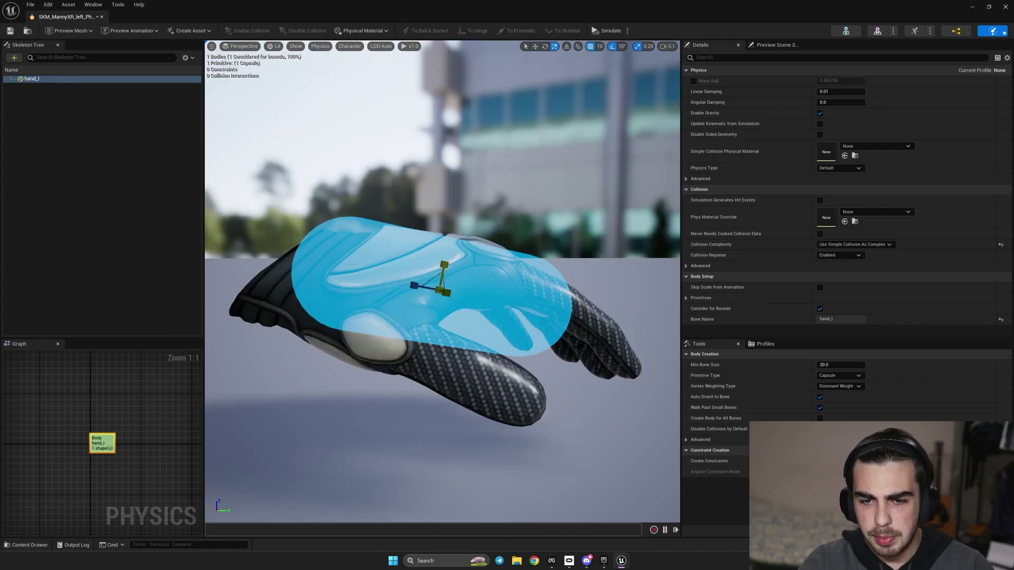
Rotate and move the hand_l capsule to line it up with the left hand.
{"action": "key", "text": "w"}
{"action": "key", "text": "e"}
{"action": "key", "text": "w"}
{"action": "key", "text": "e"}
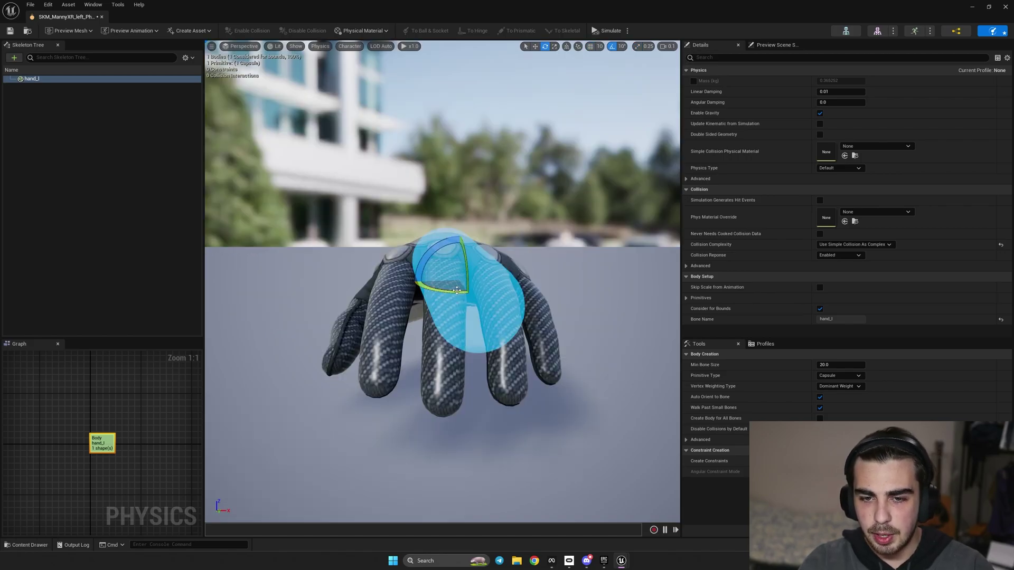
{"action": "left_click_drag", "start_coordinate": [458, 292], "coordinate": [442, 291]}
{"action": "key", "text": "w"}
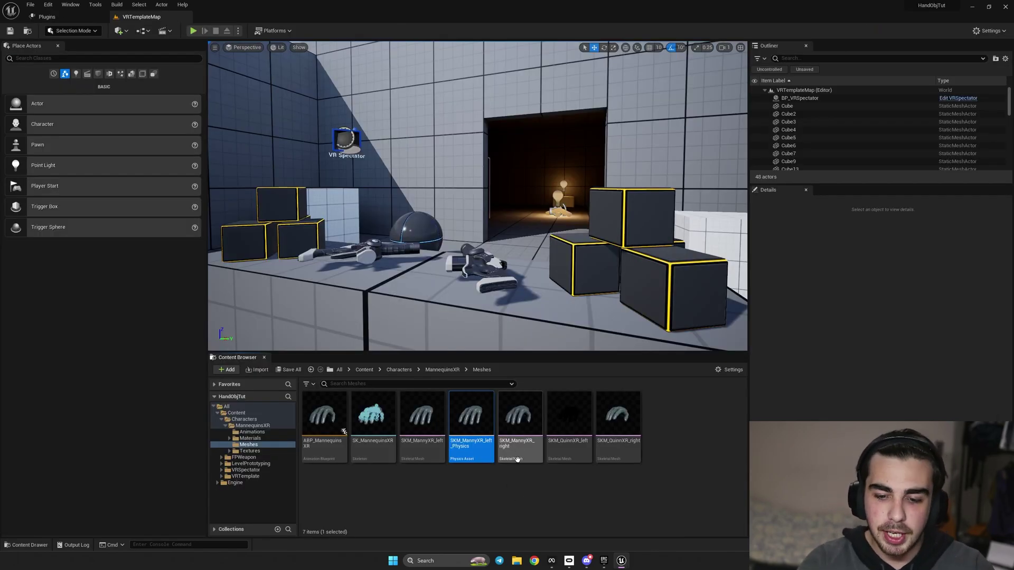
Create a physics asset for the SKM_MannyXR_right skeletal mesh without constraints.
{"action": "left_click", "coordinate": [520, 422]}
{"action": "right_click", "coordinate": [520, 423]}
{"action": "mouse_move", "coordinate": [589, 205]}
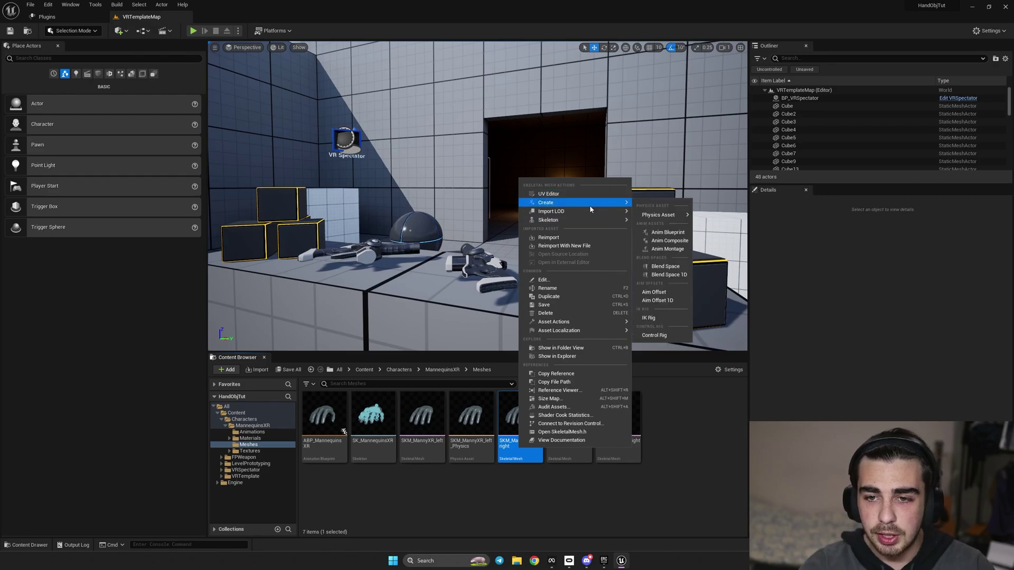
{"action": "mouse_move", "coordinate": [660, 216]}
{"action": "left_click", "coordinate": [720, 218]}
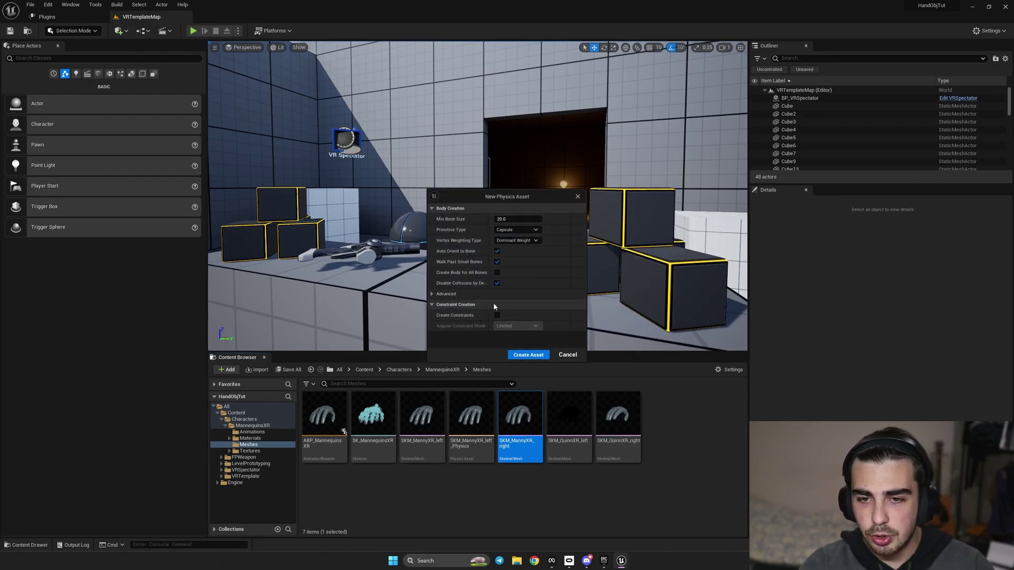
{"action": "left_click", "coordinate": [521, 356]}
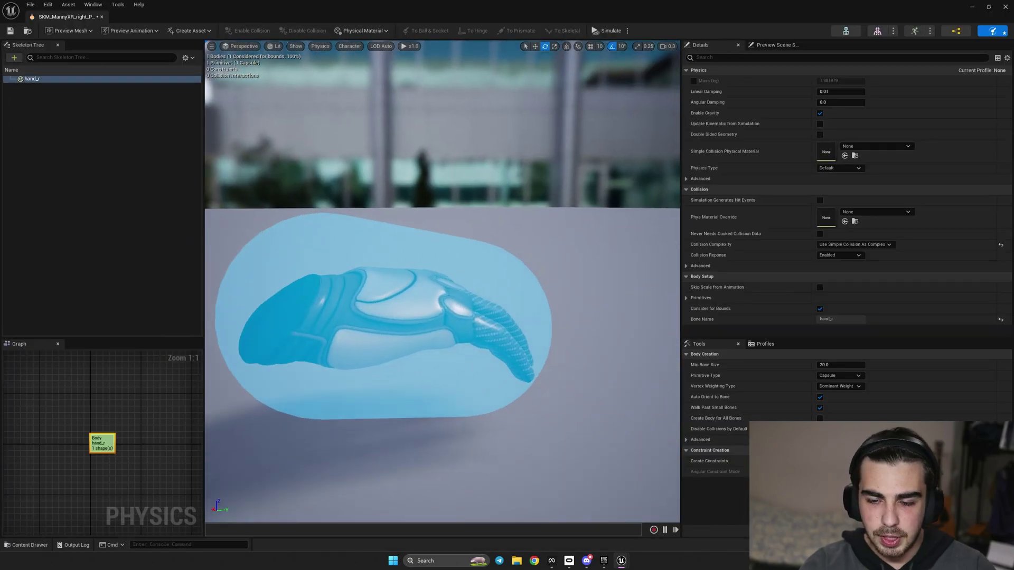
Scale and move the hand_r capsule to fit the right hand mesh, and close the physics asset.
{"action": "right_click_drag", "start_coordinate": [441, 296], "coordinate": [393, 293]}
{"action": "key", "text": "r"}
{"action": "left_click_drag", "start_coordinate": [438, 288], "coordinate": [408, 386]}
{"action": "key", "text": "ctrl+z"}
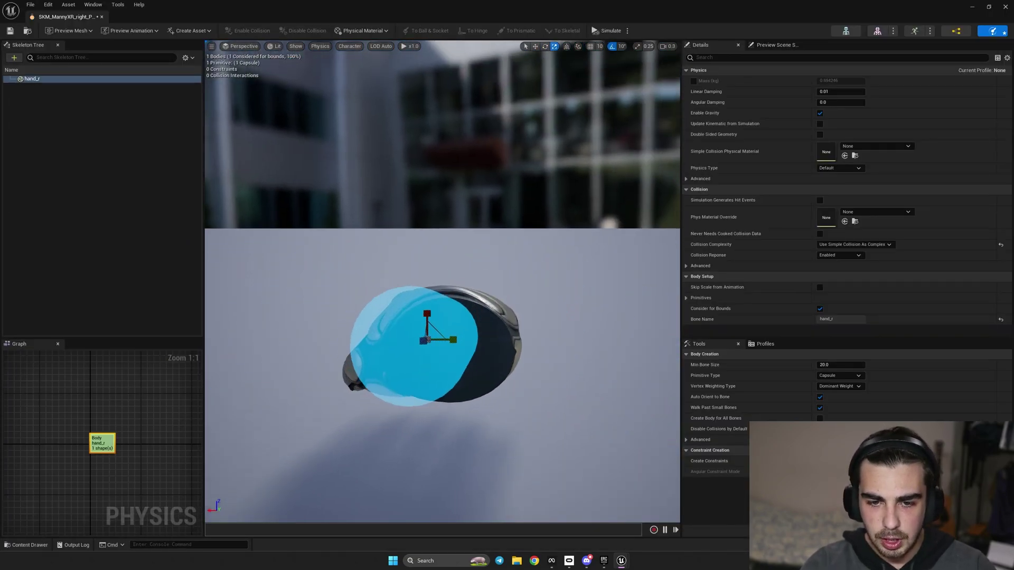
{"action": "key", "text": "a"}
{"action": "key", "text": "w"}
{"action": "left_click_drag", "start_coordinate": [496, 341], "coordinate": [280, 158]}
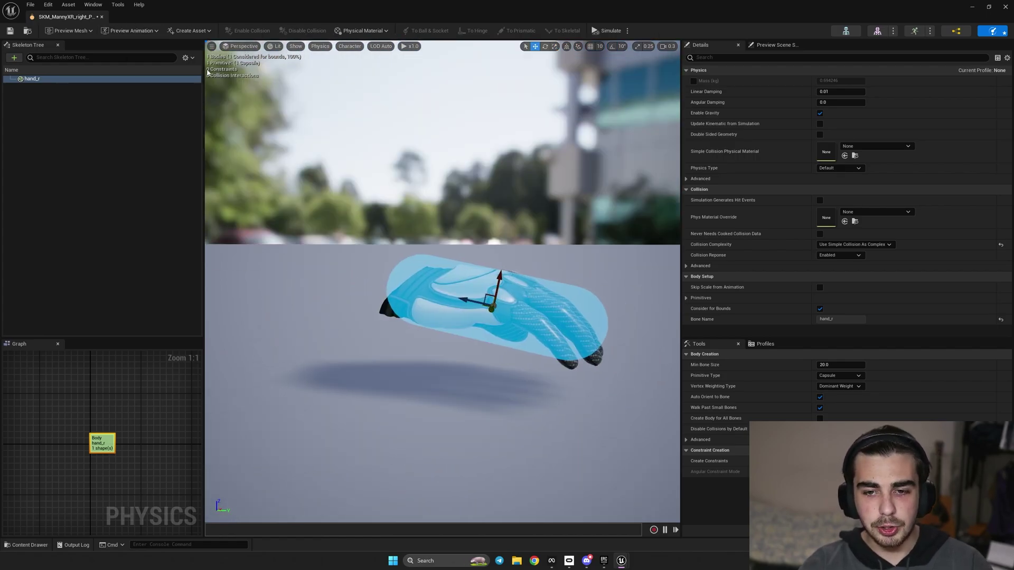
{"action": "left_click", "coordinate": [102, 18]}
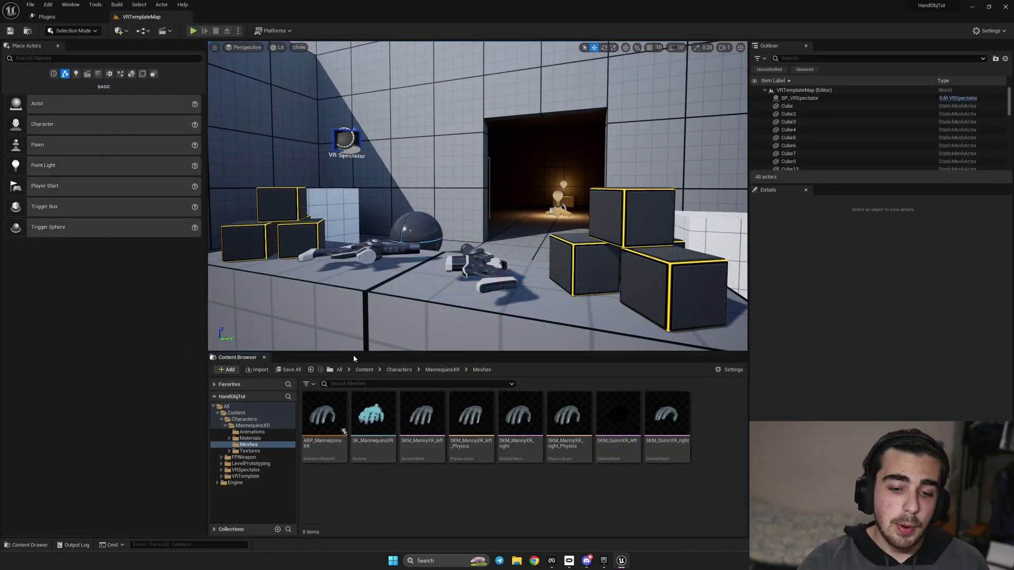
Search the whole Content folder for "vrpa" and open the VRPawn blueprint.
{"action": "left_click", "coordinate": [348, 384]}
{"action": "type", "text": "vrpa"}
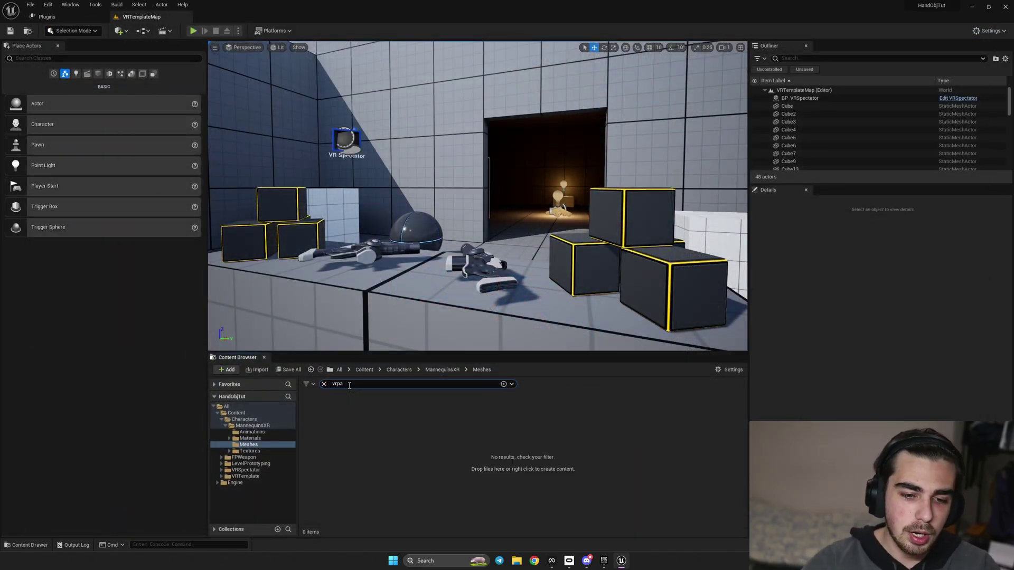
{"action": "left_click", "coordinate": [248, 413]}
{"action": "double_click", "coordinate": [323, 420]}
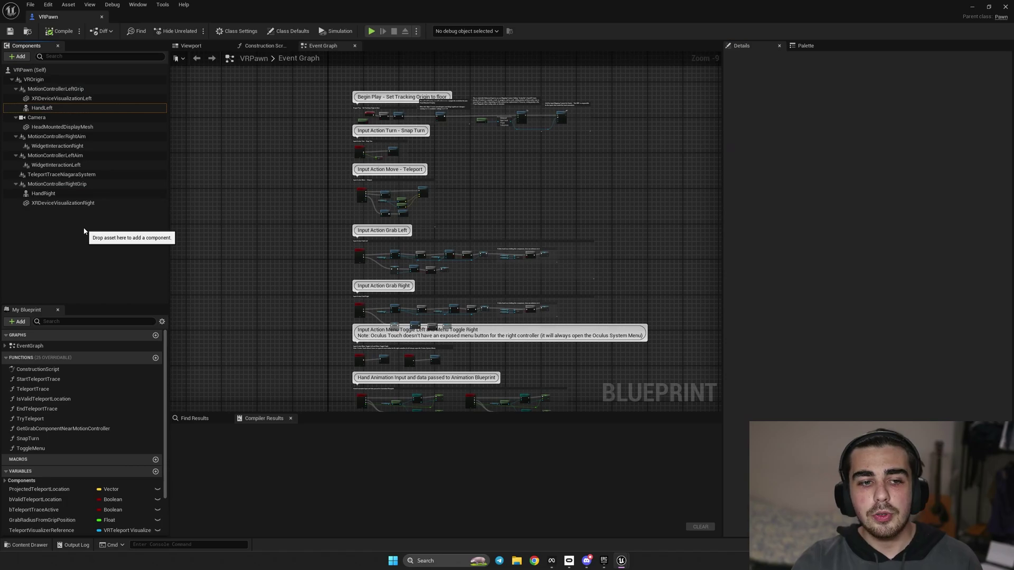
Set the Physics Asset Override of the HandLeft component to SKM_MannyXR_left_Physics.
{"action": "left_click", "coordinate": [43, 108]}
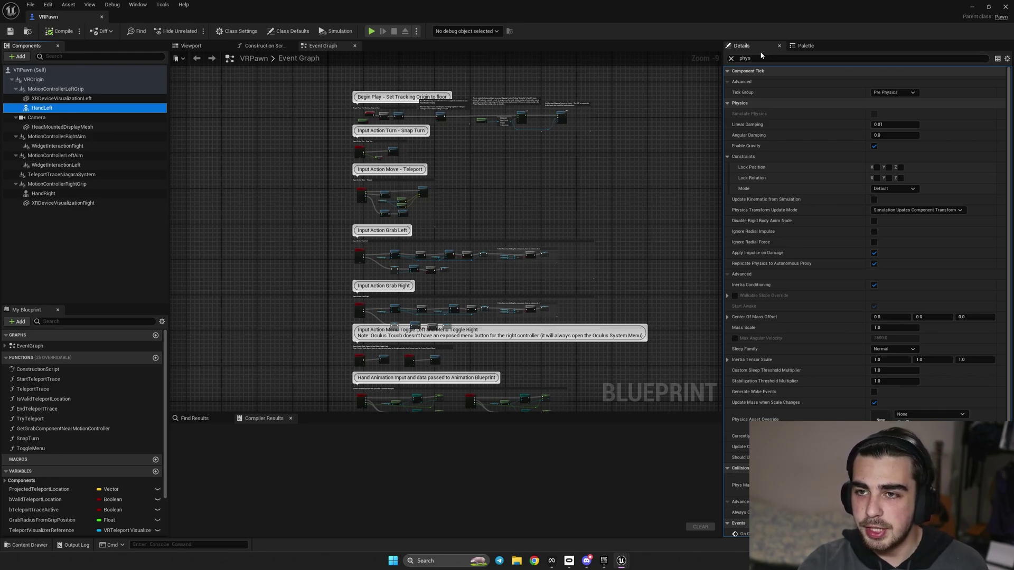
{"action": "scroll", "coordinate": [762, 235], "scroll_direction": "down", "scroll_amount": 2}
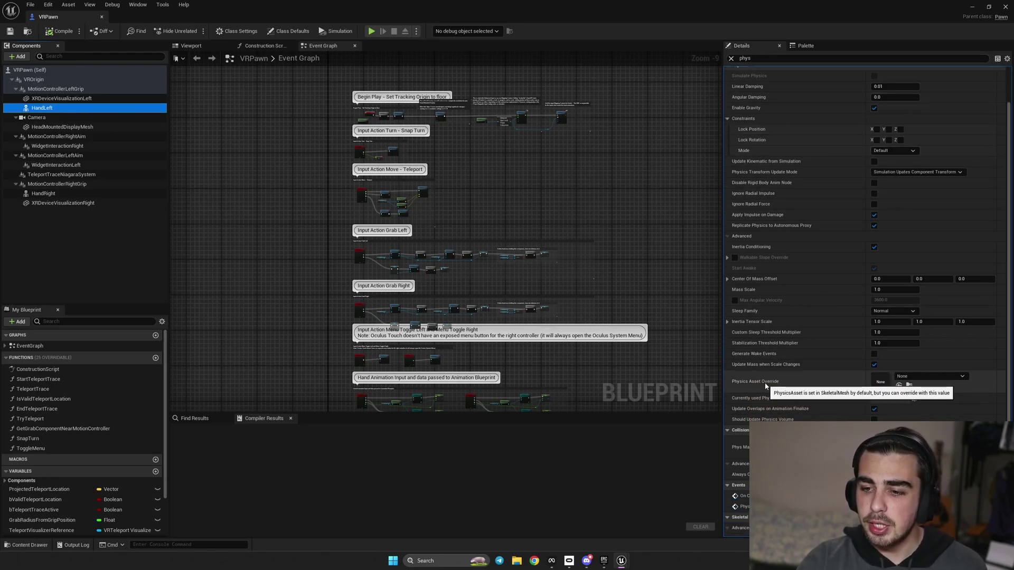
{"action": "left_click", "coordinate": [925, 377]}
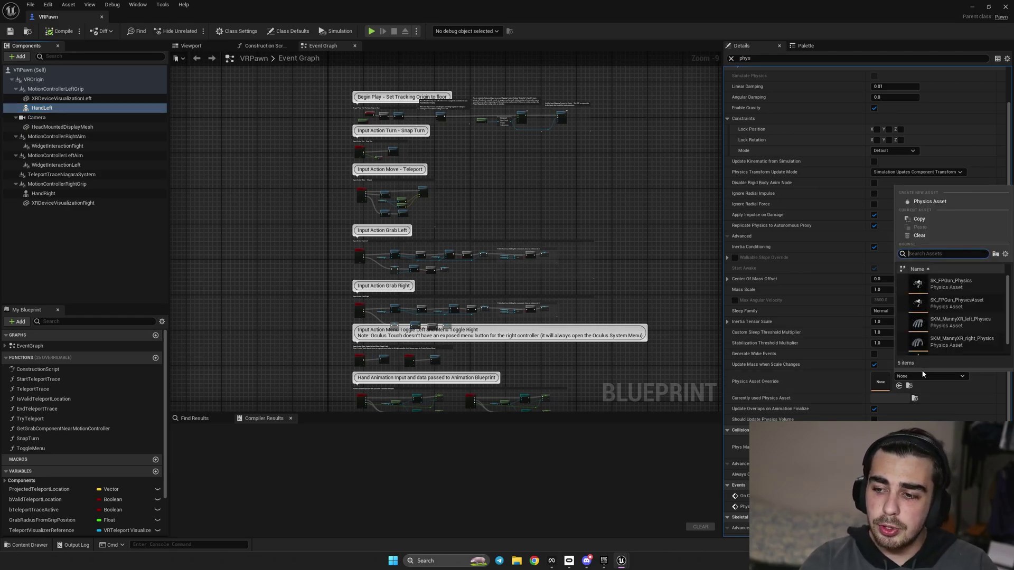
{"action": "left_click", "coordinate": [969, 325]}
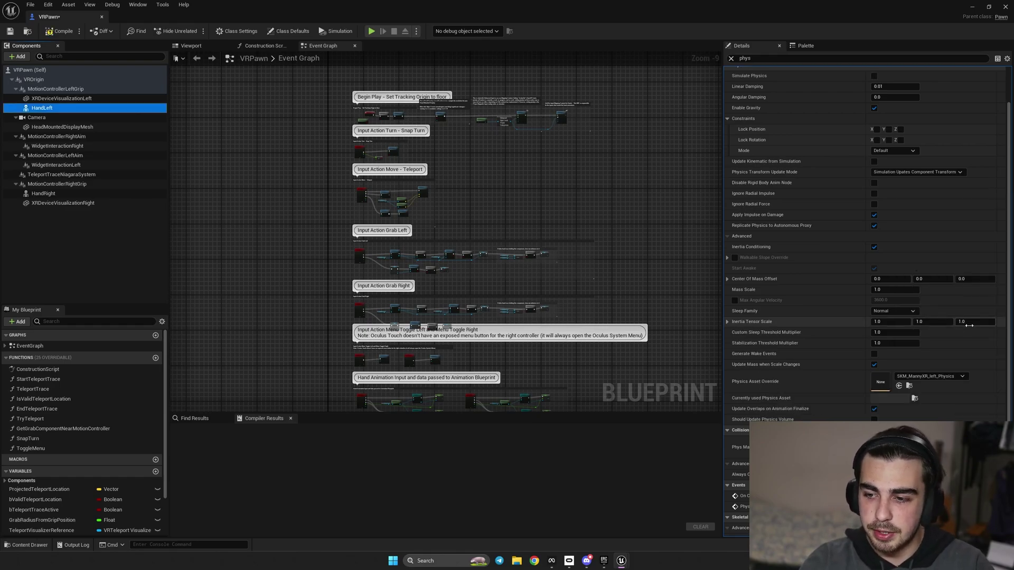
Set the HandRight component's Physics Asset Override to SKM_MannyXR_right_Physics and compile the blueprint.
{"action": "left_click", "coordinate": [124, 196]}
{"action": "left_click", "coordinate": [930, 376]}
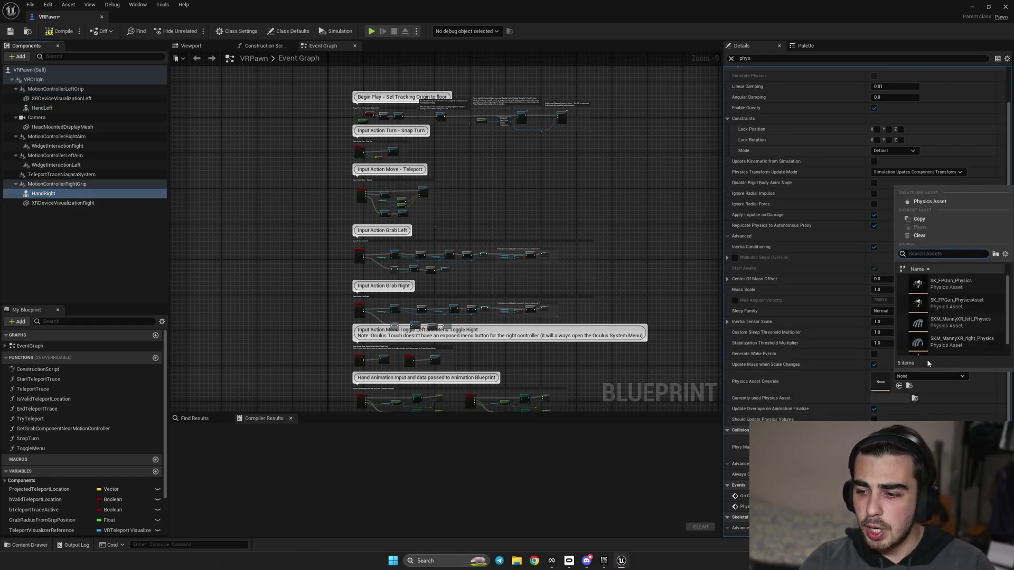
{"action": "left_click", "coordinate": [970, 343]}
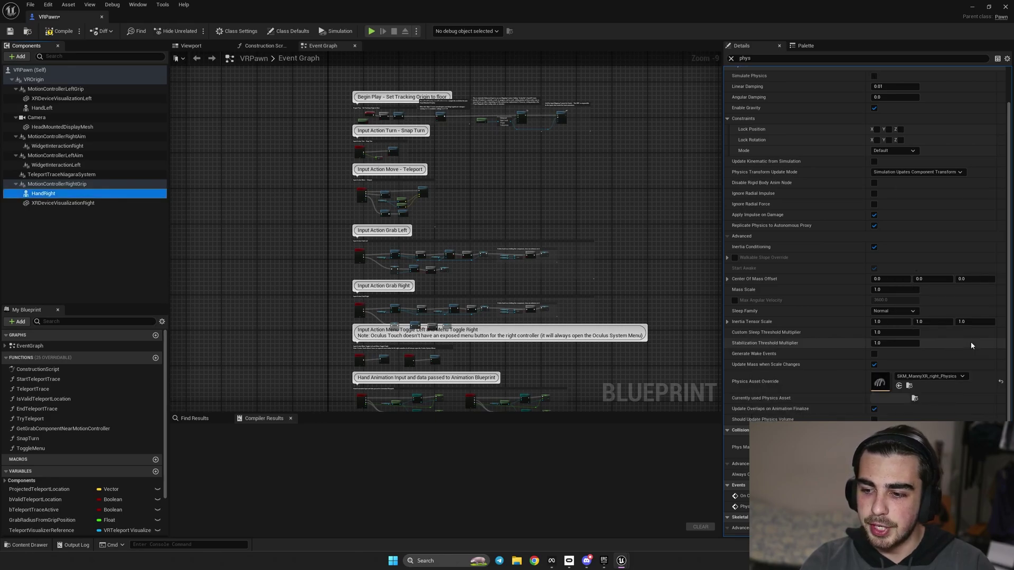
{"action": "left_click", "coordinate": [62, 31]}
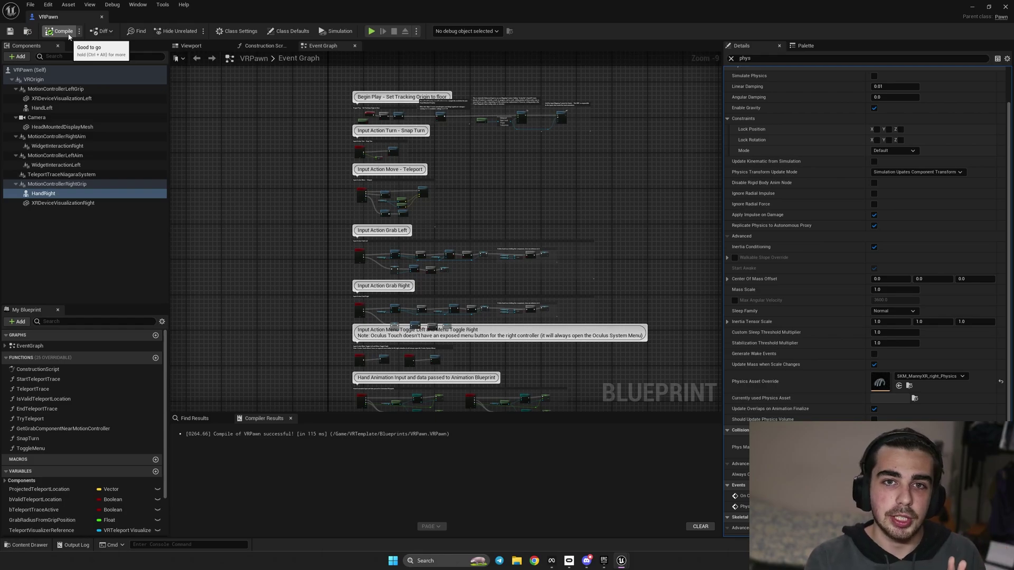
Move HandLeft and HandRight out of their motion controller grips so both are direct children of VROrigin.
{"action": "left_click", "coordinate": [42, 108]}
{"action": "left_click_drag", "start_coordinate": [58, 98], "coordinate": [29, 90]}
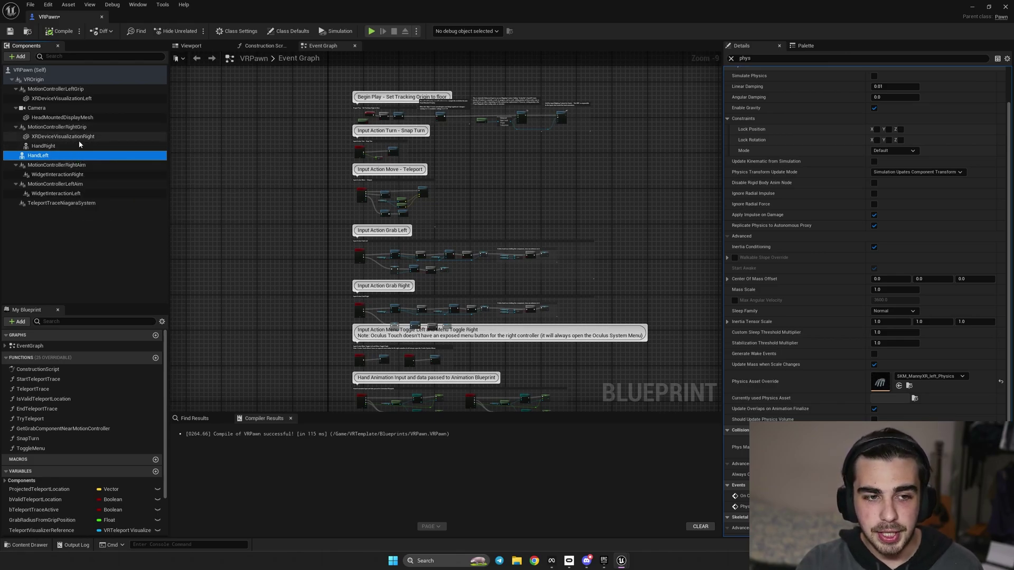
{"action": "left_click_drag", "start_coordinate": [43, 146], "coordinate": [49, 132]}
{"action": "left_click", "coordinate": [38, 165]}
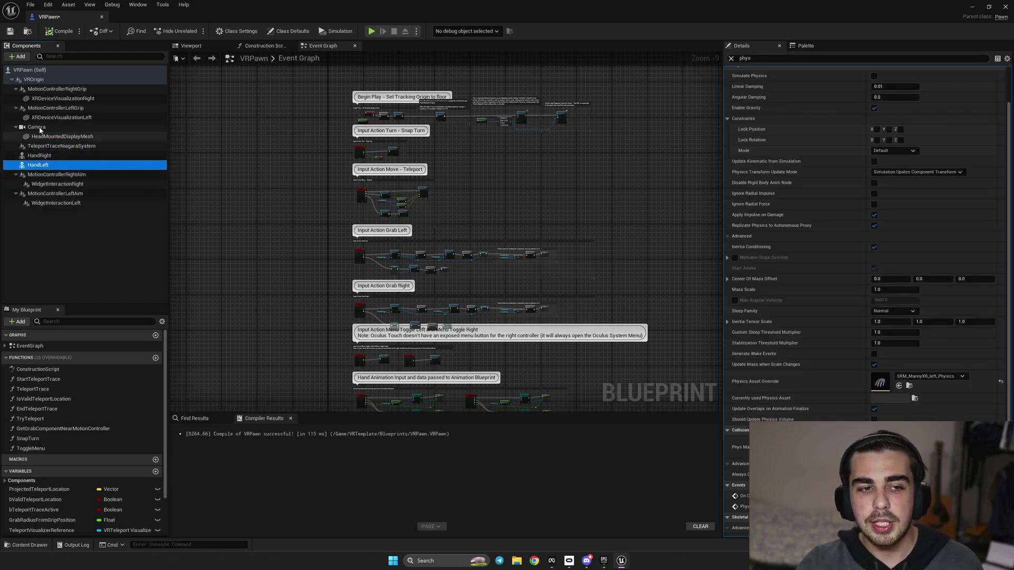
{"action": "left_click", "coordinate": [35, 79]}
Enable Simulate Physics on the HandRight and HandLeft components together.
{"action": "left_click", "coordinate": [53, 165]}
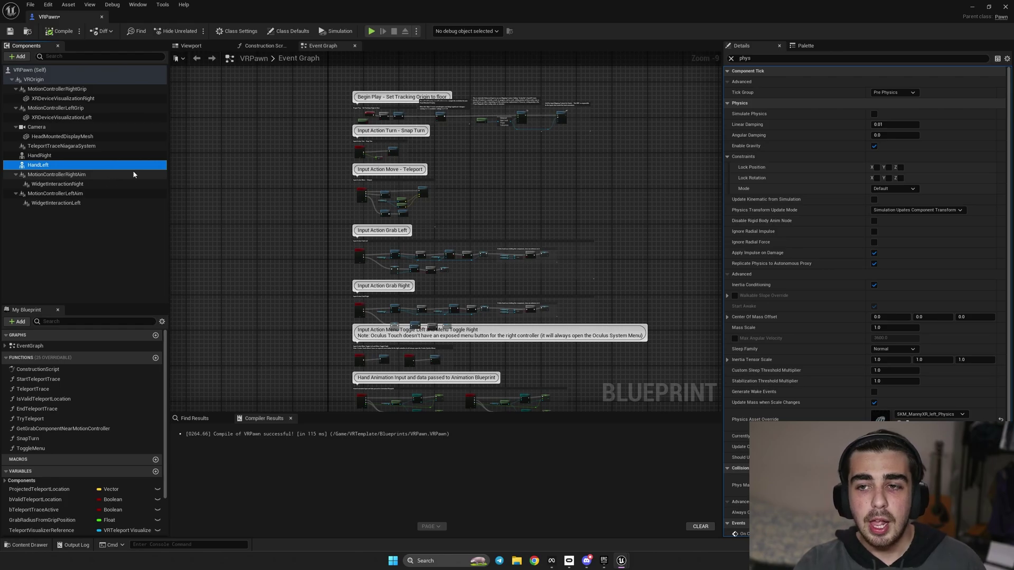
{"action": "left_click", "coordinate": [39, 155], "text": "ctrl"}
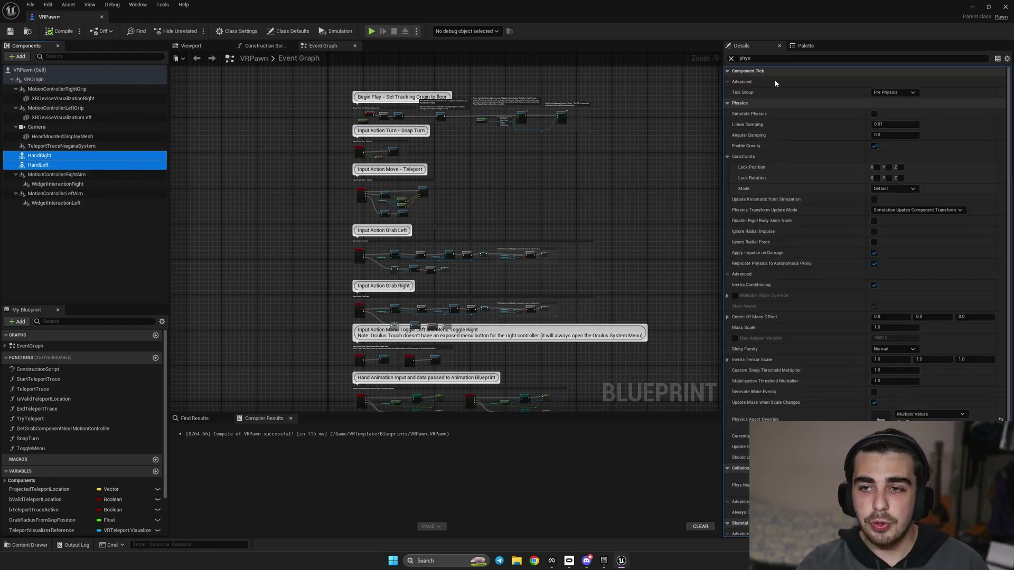
{"action": "left_click", "coordinate": [731, 58]}
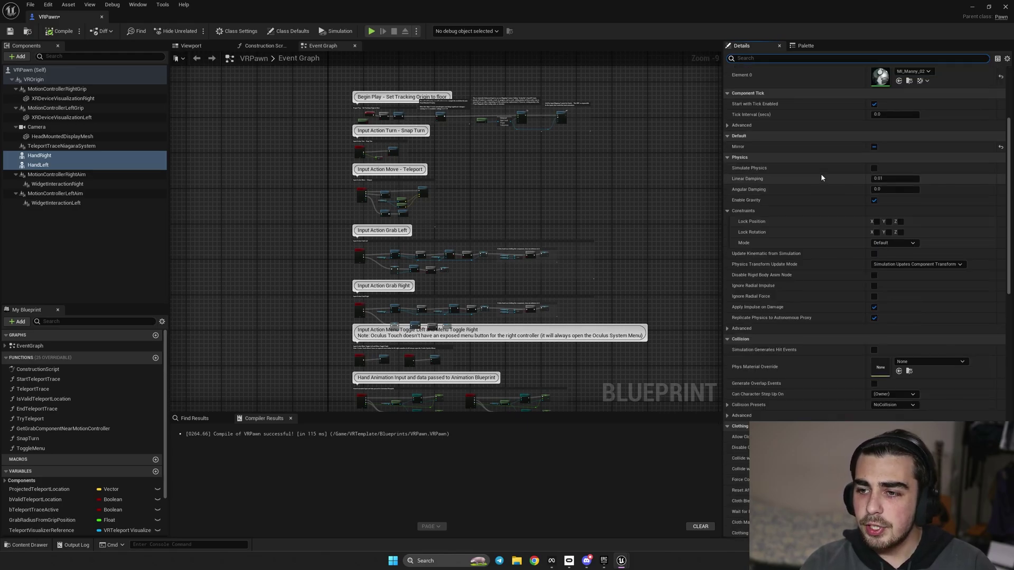
{"action": "left_click", "coordinate": [874, 181]}
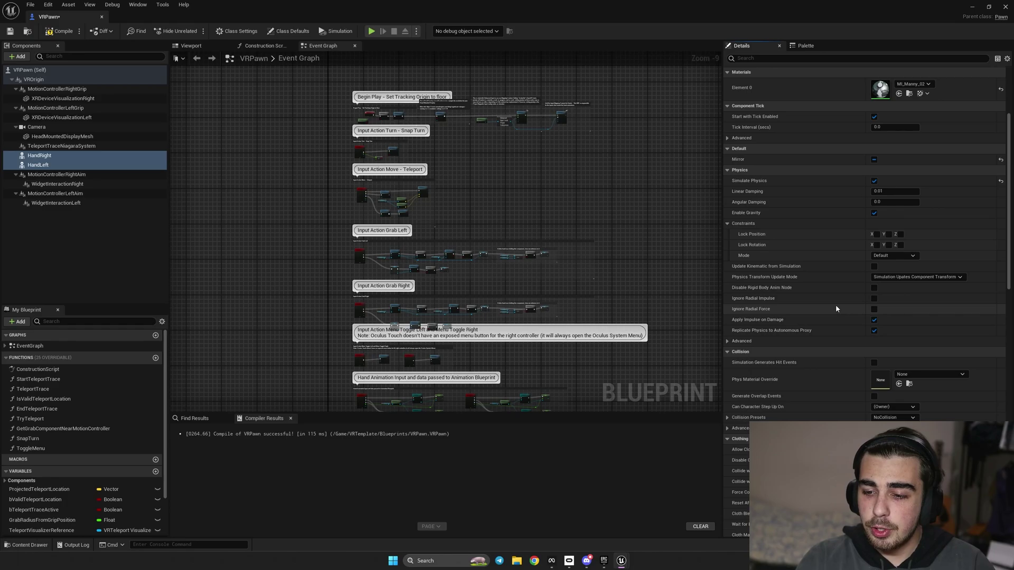
Set the collision preset of both hand components to PhysicsActor, and compile and save VRPawn.
{"action": "left_click", "coordinate": [728, 417]}
{"action": "left_click", "coordinate": [894, 418]}
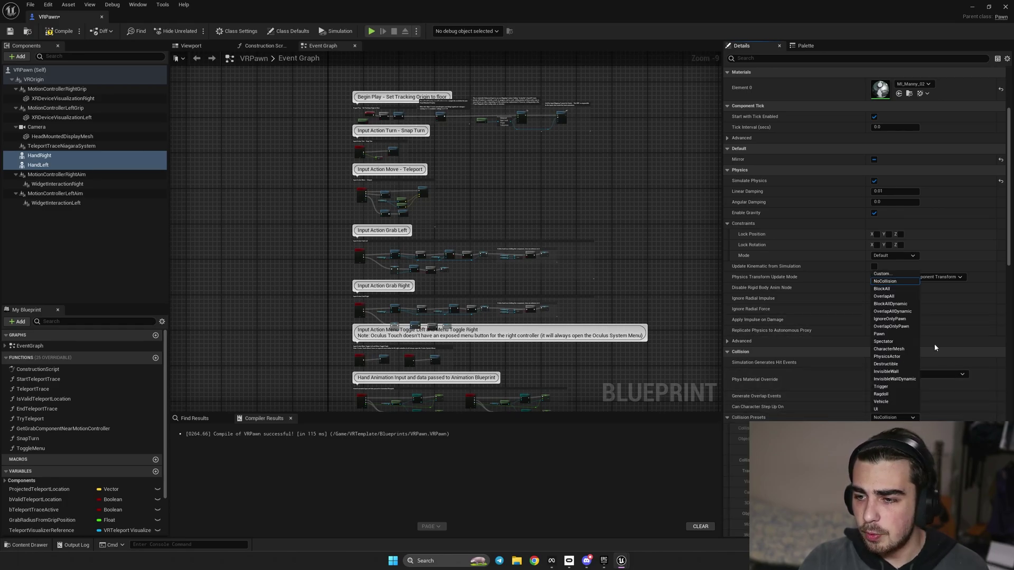
{"action": "left_click", "coordinate": [898, 359]}
{"action": "scroll", "coordinate": [898, 362], "scroll_direction": "down", "scroll_amount": 3}
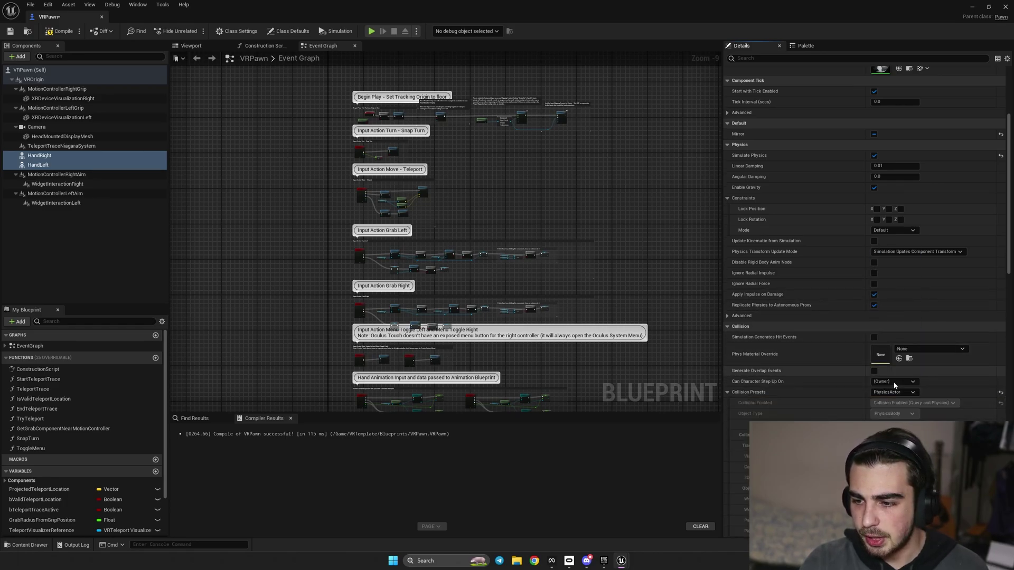
{"action": "left_click", "coordinate": [60, 30]}
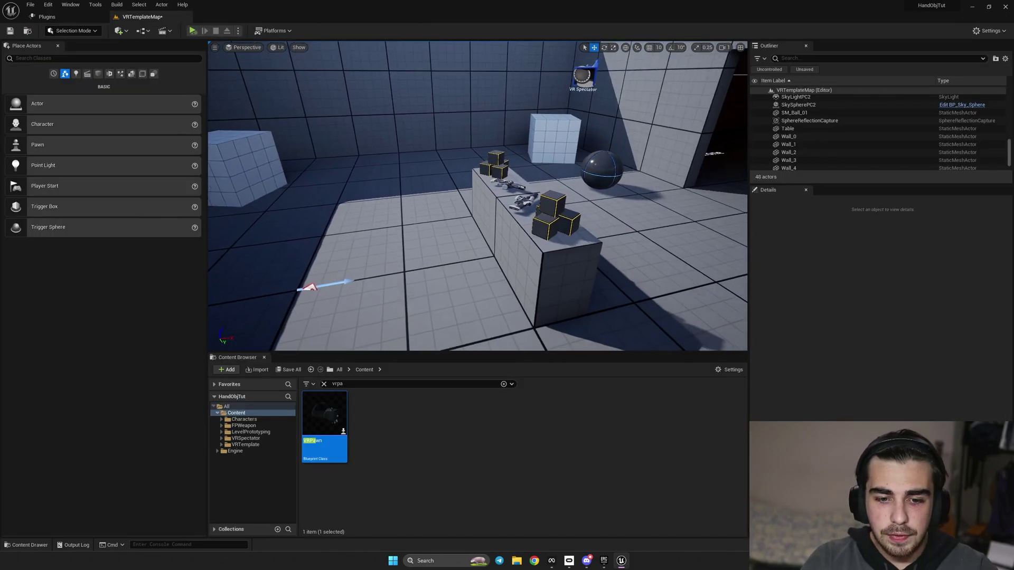
Place VRPawn in the level near the table at about X 202, Y -15, Z 94 and start playing the level.
{"action": "right_click_drag", "start_coordinate": [477, 196], "coordinate": [327, 196]}
{"action": "left_click_drag", "start_coordinate": [324, 413], "coordinate": [567, 142]}
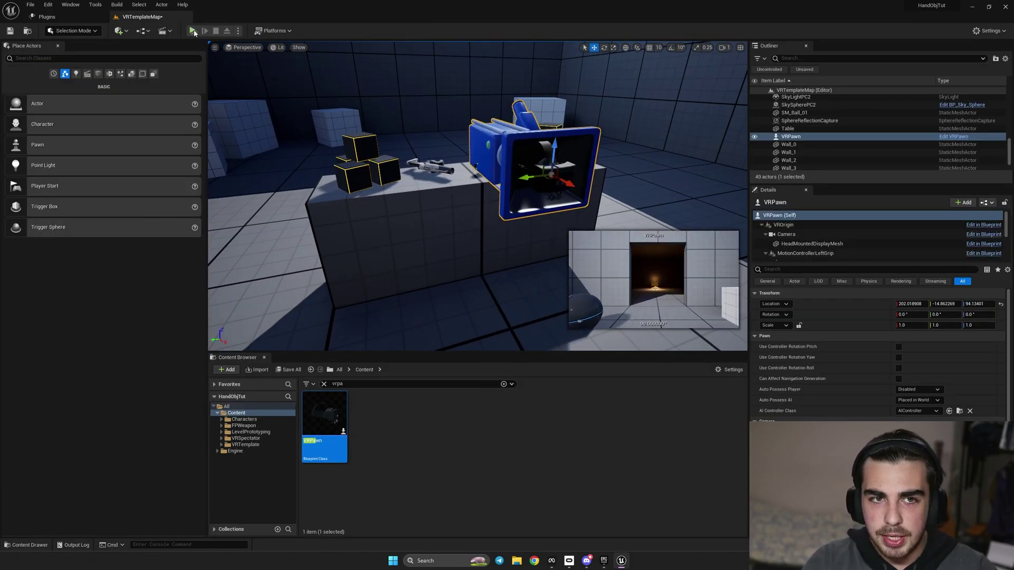
{"action": "left_click", "coordinate": [193, 32]}
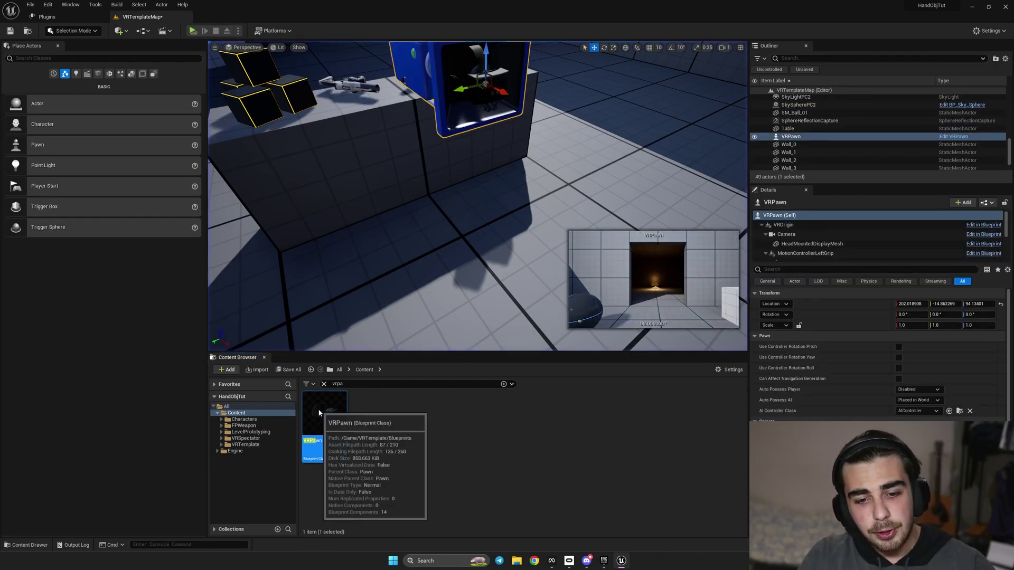
Open the VRPawn blueprint and add a Static Mesh component named RightHandHandle under MotionControllerRightGrip.
{"action": "double_click", "coordinate": [324, 425]}
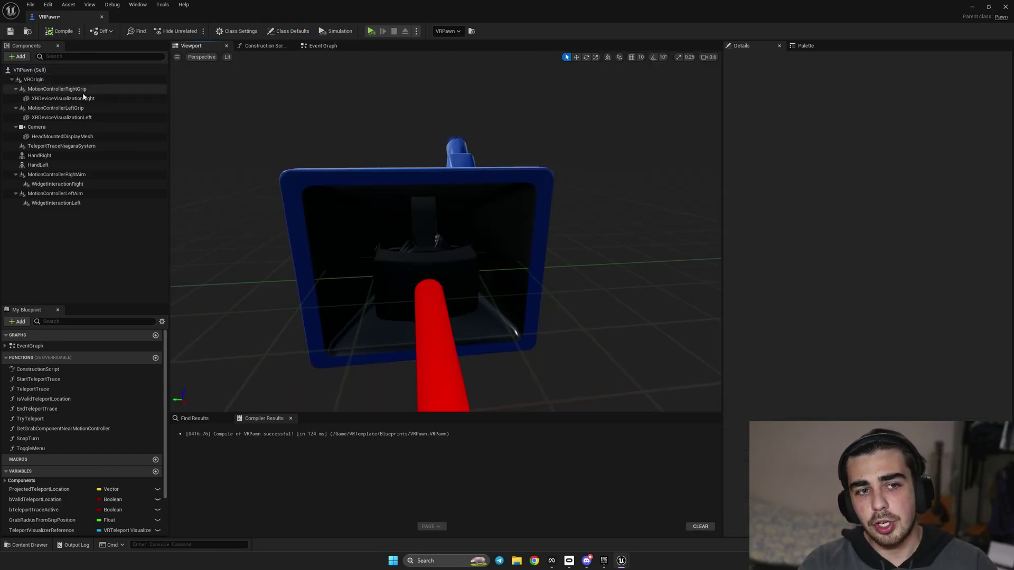
{"action": "left_click", "coordinate": [64, 89]}
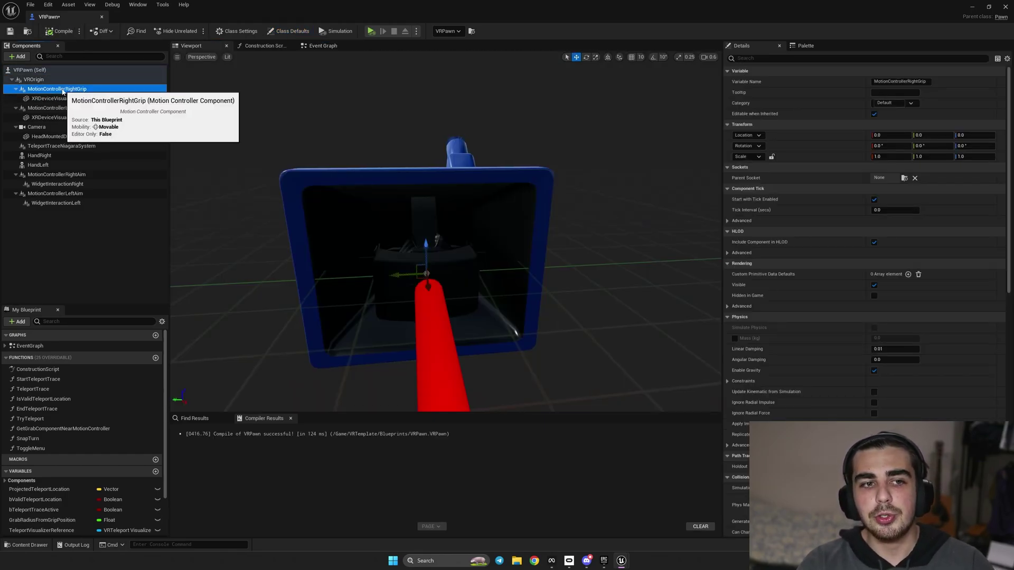
{"action": "left_click", "coordinate": [18, 56]}
{"action": "type", "text": "static"}
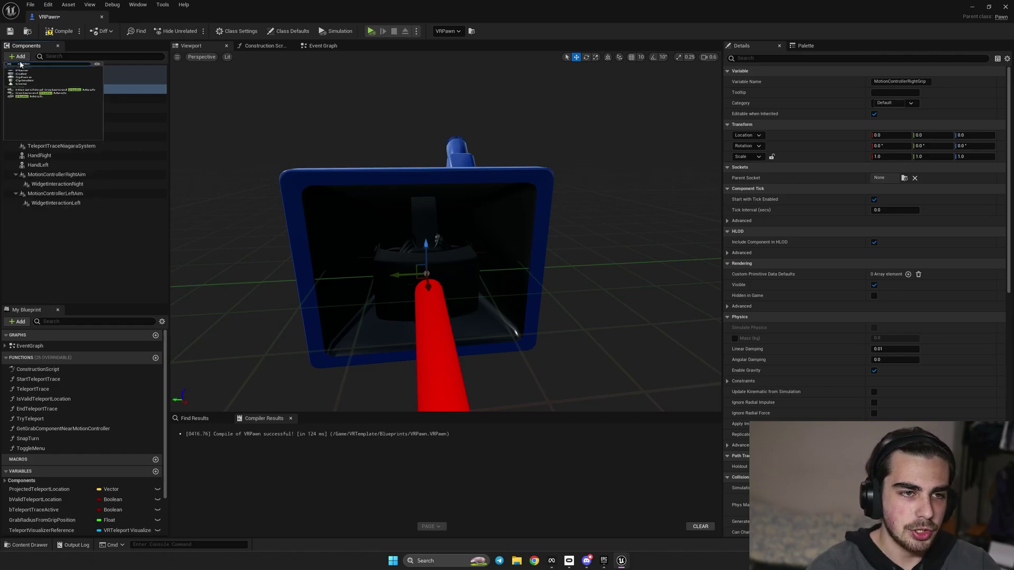
{"action": "left_click", "coordinate": [45, 138]}
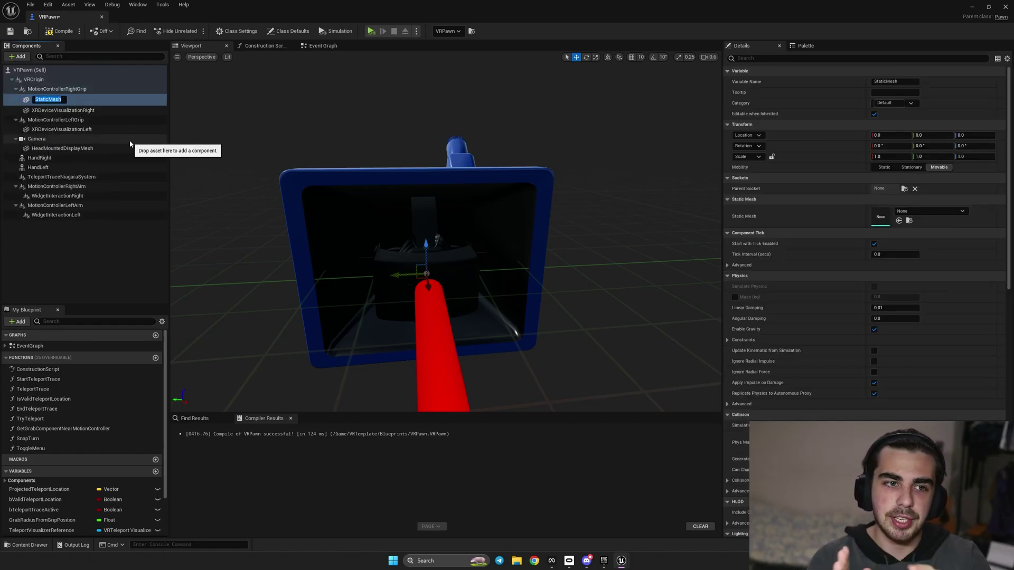
{"action": "type", "text": "Rig"}
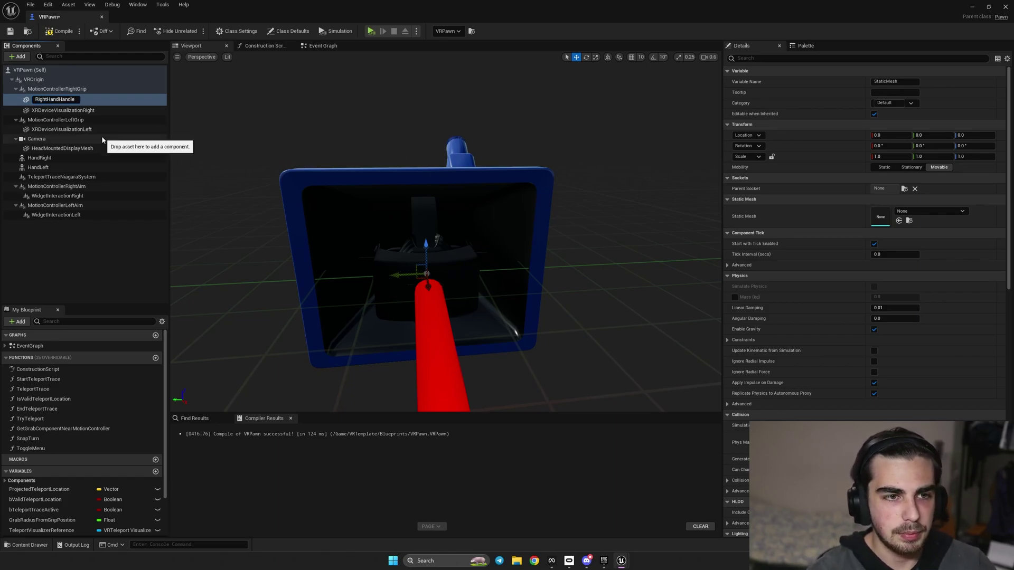
{"action": "type", "text": "htHandHandle"}
{"action": "key", "text": "Return"}
Assign the 1x1x1BoxCenterAligned static mesh to the RightHandHandle component.
{"action": "left_click_drag", "start_coordinate": [353, 149], "coordinate": [362, 153]}
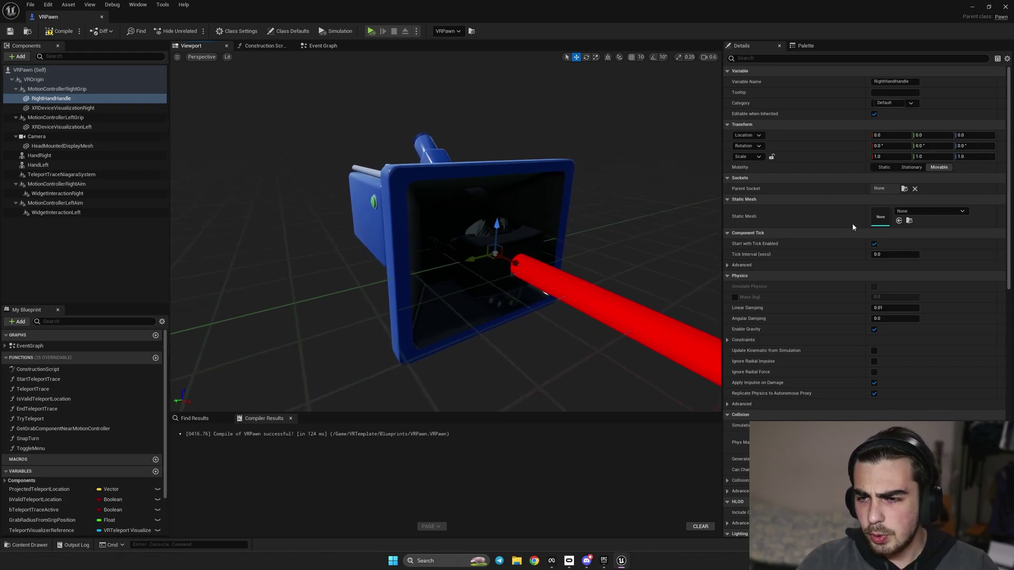
{"action": "left_click", "coordinate": [920, 211]}
{"action": "type", "text": "1x1"}
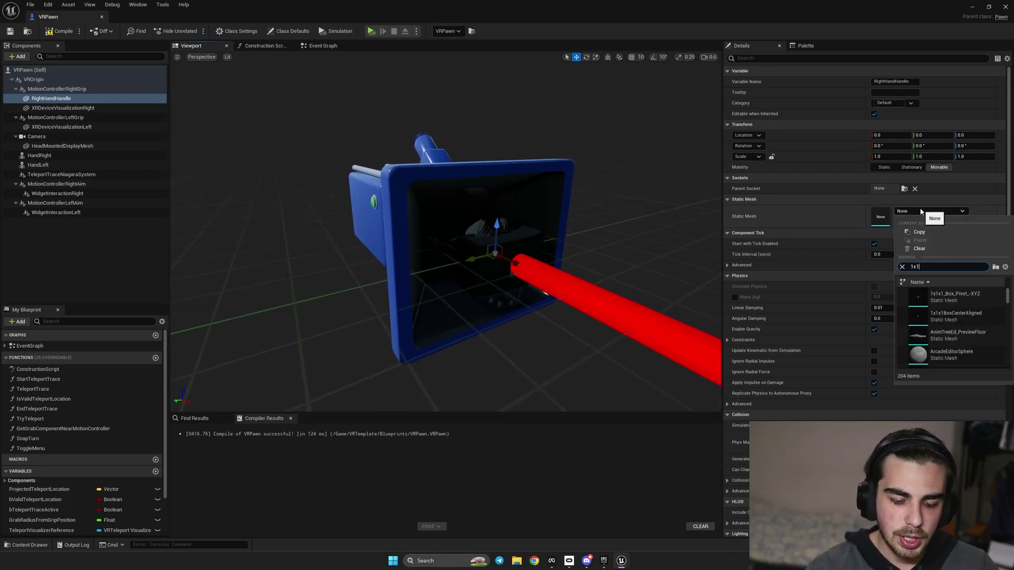
{"action": "left_click", "coordinate": [968, 321]}
{"action": "key", "text": "w"}
{"action": "right_click_drag", "start_coordinate": [610, 178], "coordinate": [719, 195]}
{"action": "scroll", "coordinate": [610, 178], "scroll_direction": "down", "scroll_amount": 5}
{"action": "key", "text": "a"}
Turn off Generate Overlap Events for RightHandHandle and give it Custom collision with Query Only and all responses set to Overlap.
{"action": "scroll", "coordinate": [781, 295], "scroll_direction": "down", "scroll_amount": 3}
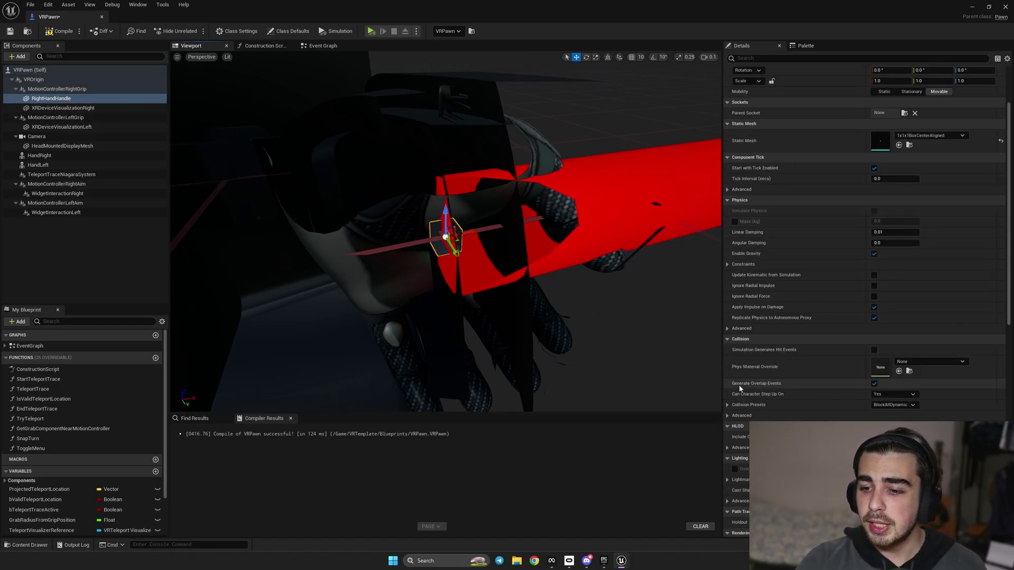
{"action": "left_click", "coordinate": [874, 384]}
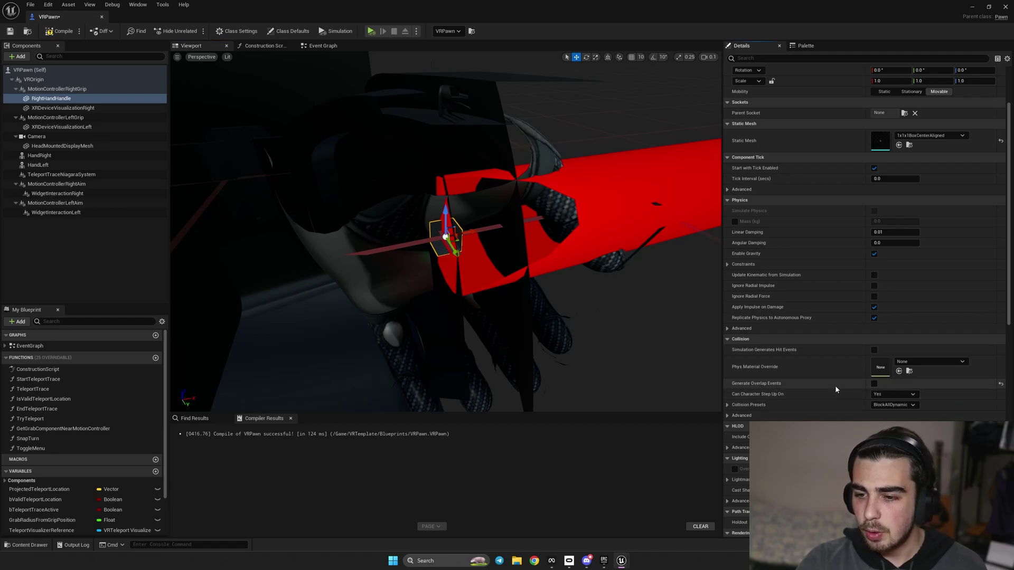
{"action": "left_click", "coordinate": [727, 405]}
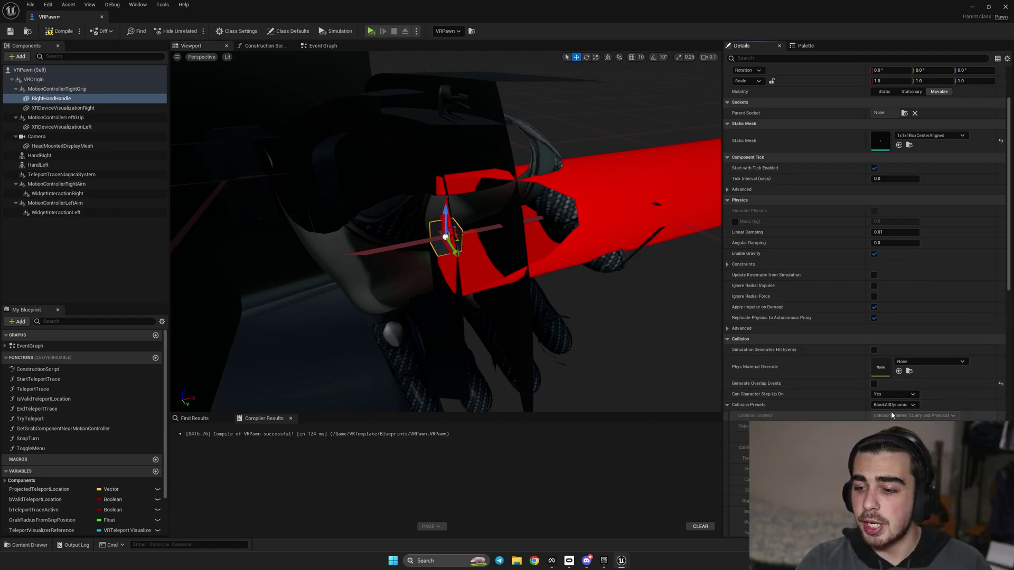
{"action": "left_click", "coordinate": [894, 405]}
{"action": "left_click", "coordinate": [885, 262]}
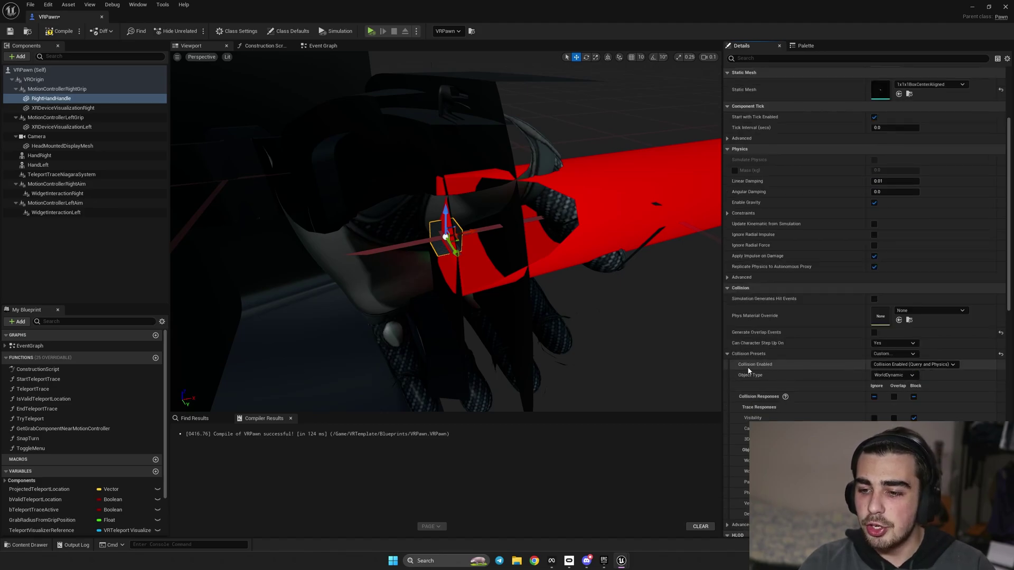
{"action": "left_click", "coordinate": [913, 364]}
{"action": "left_click", "coordinate": [907, 381]}
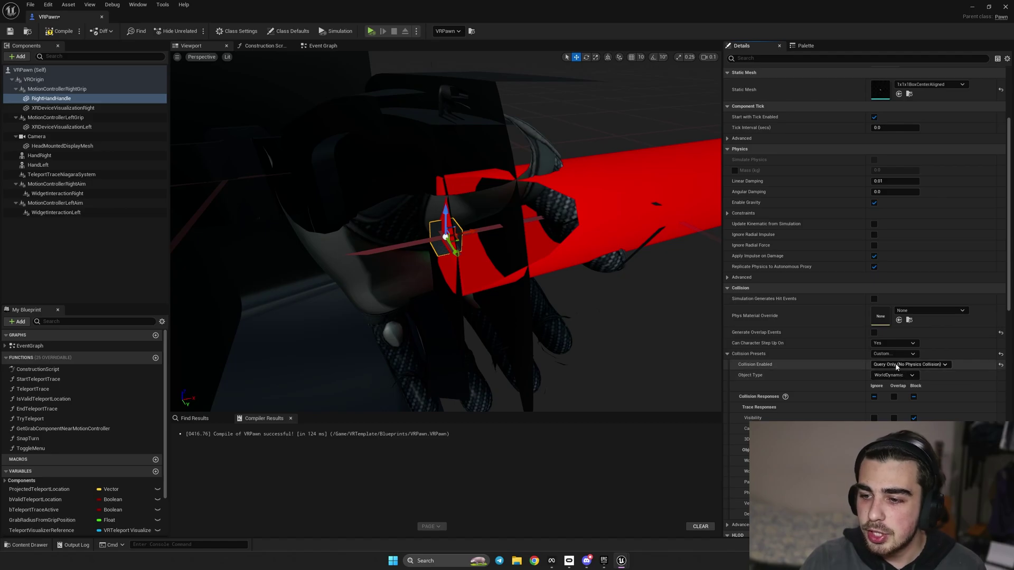
{"action": "left_click", "coordinate": [894, 397]}
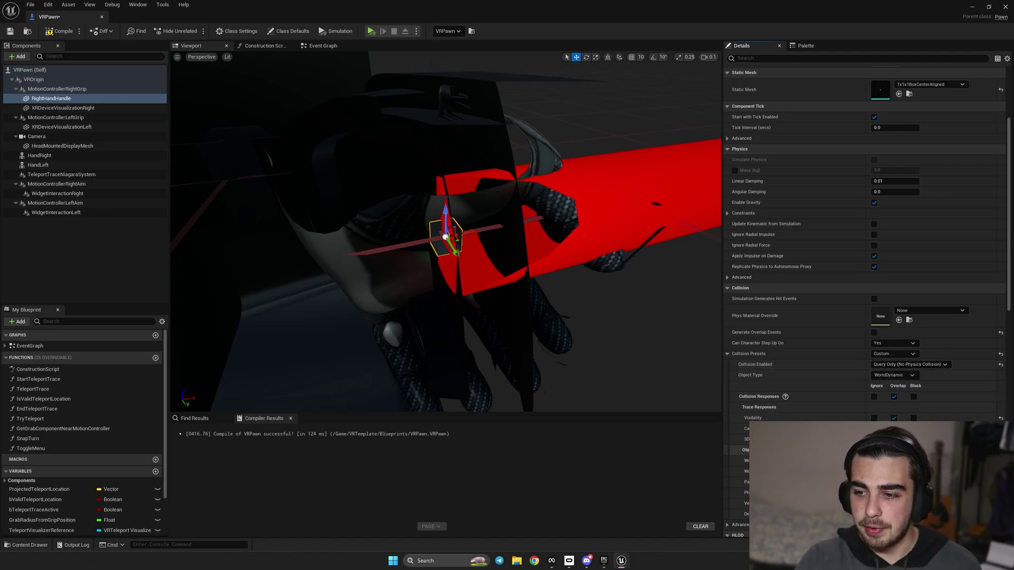
Compile VRPawn and enable Hidden in Game for RightHandHandle.
{"action": "left_click", "coordinate": [60, 32]}
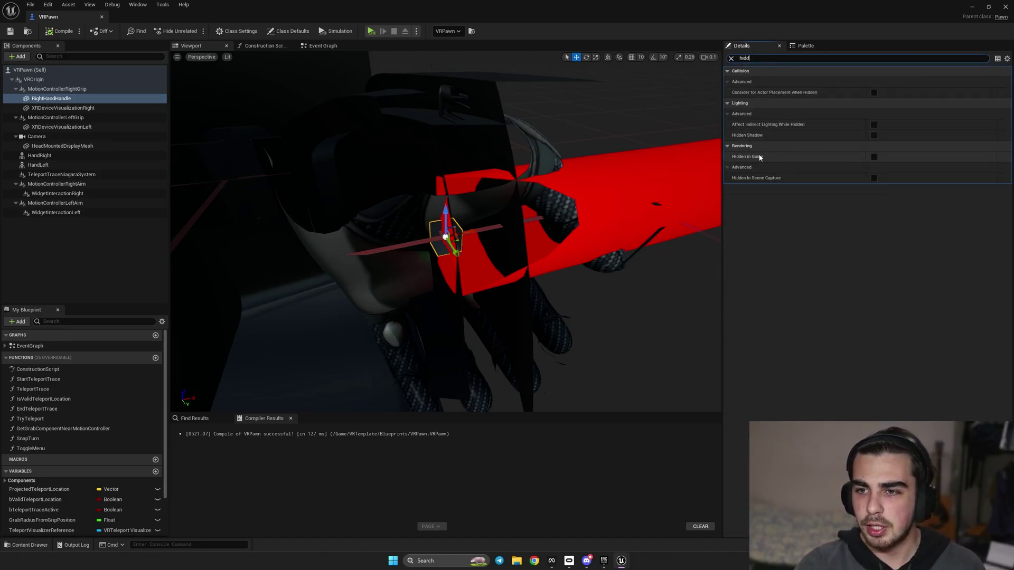
{"action": "left_click", "coordinate": [874, 156]}
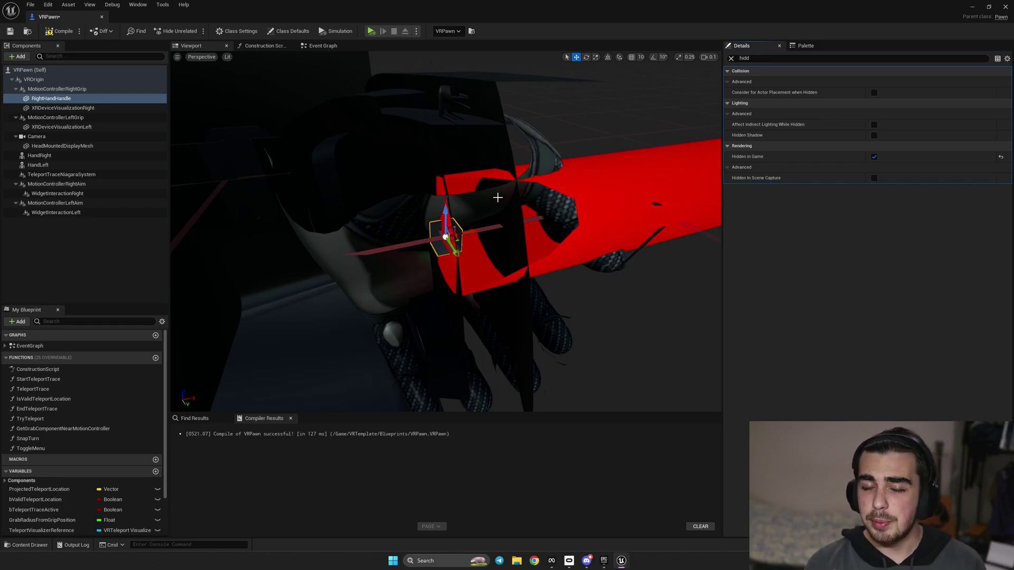
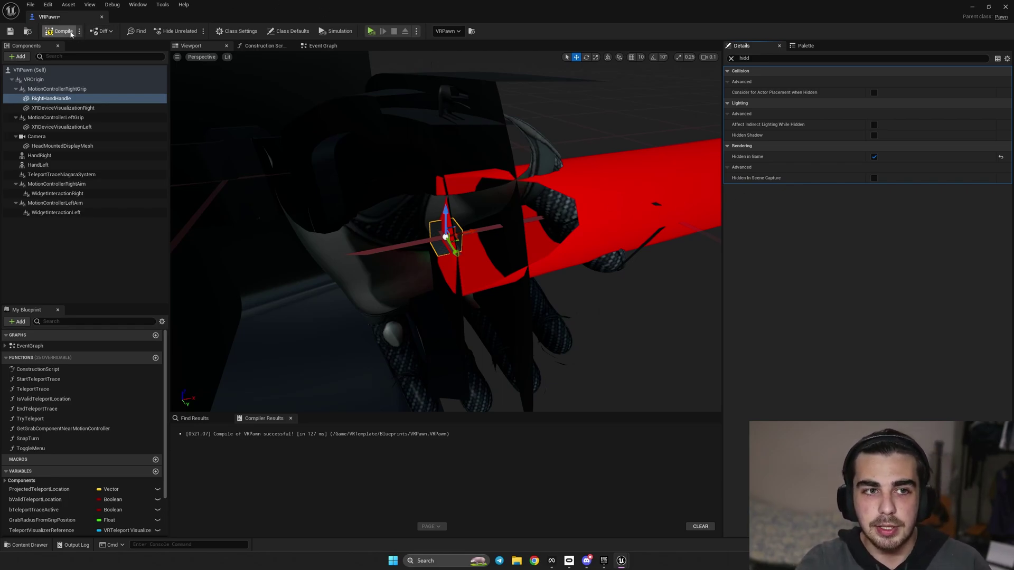
Compile VRPawn, add a Physics Constraint component named PhysicsConstraintRight, and attach it to MotionControllerRightGrip.
{"action": "left_click", "coordinate": [62, 32]}
{"action": "left_click", "coordinate": [19, 57]}
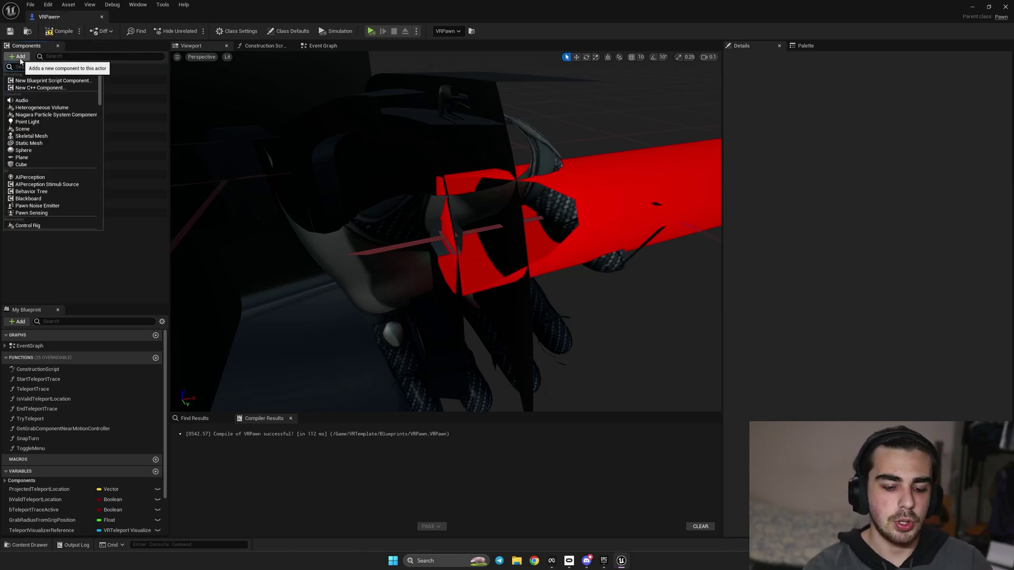
{"action": "type", "text": "physi"}
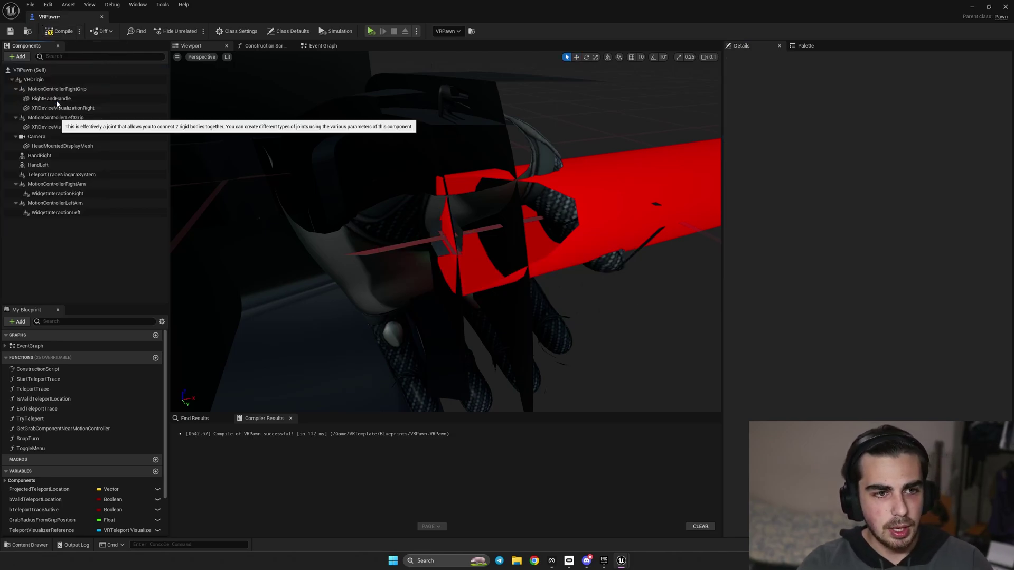
{"action": "left_click", "coordinate": [56, 100]}
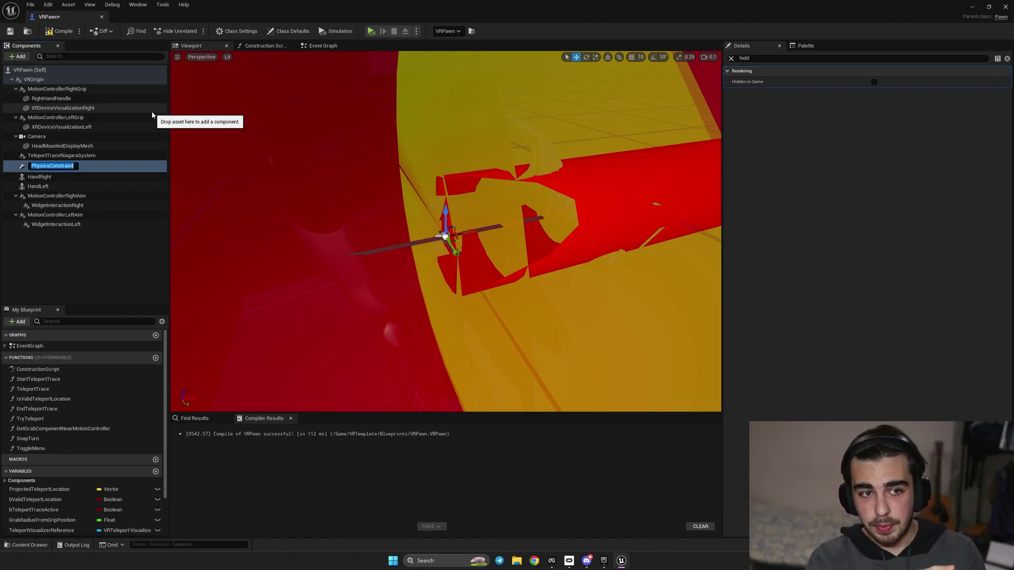
{"action": "key", "text": "Return"}
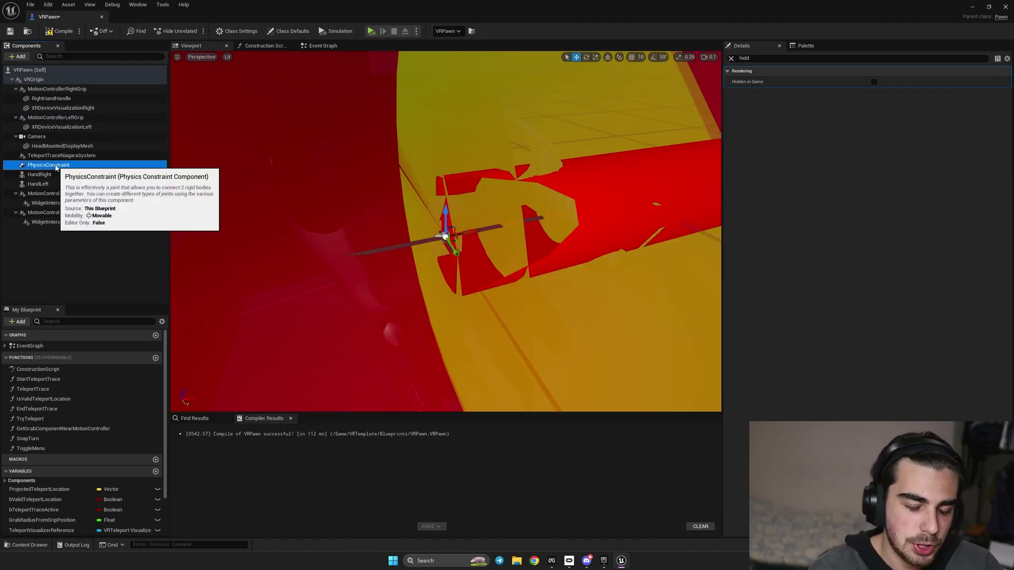
{"action": "key", "text": "F2"}
{"action": "type", "text": "Physics"}
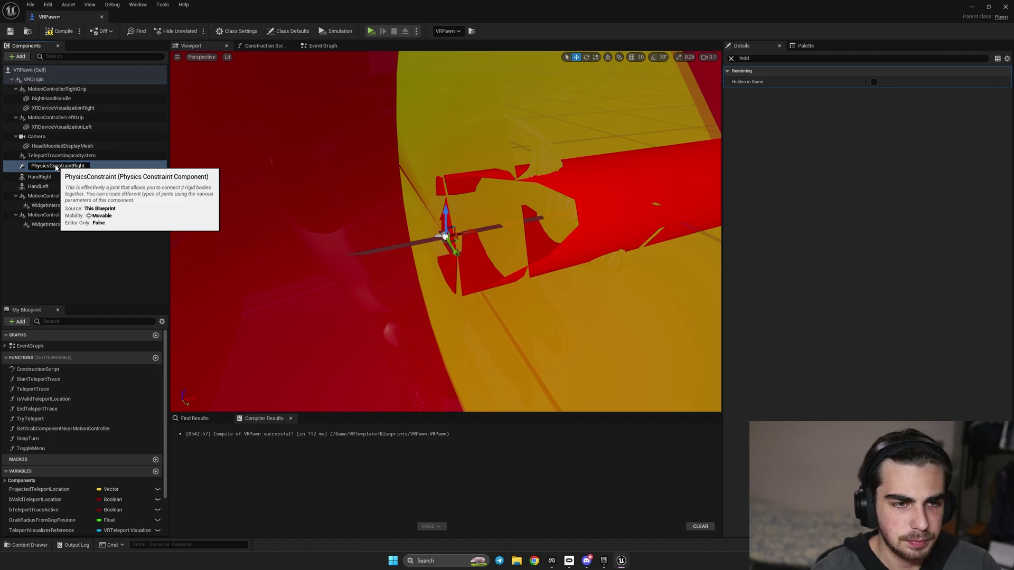
{"action": "key", "text": "Return"}
{"action": "left_click_drag", "start_coordinate": [60, 168], "coordinate": [54, 92]}
Set PhysicsConstraintRight's Component Name 1 to RightHandHandle.
{"action": "left_click", "coordinate": [731, 58]}
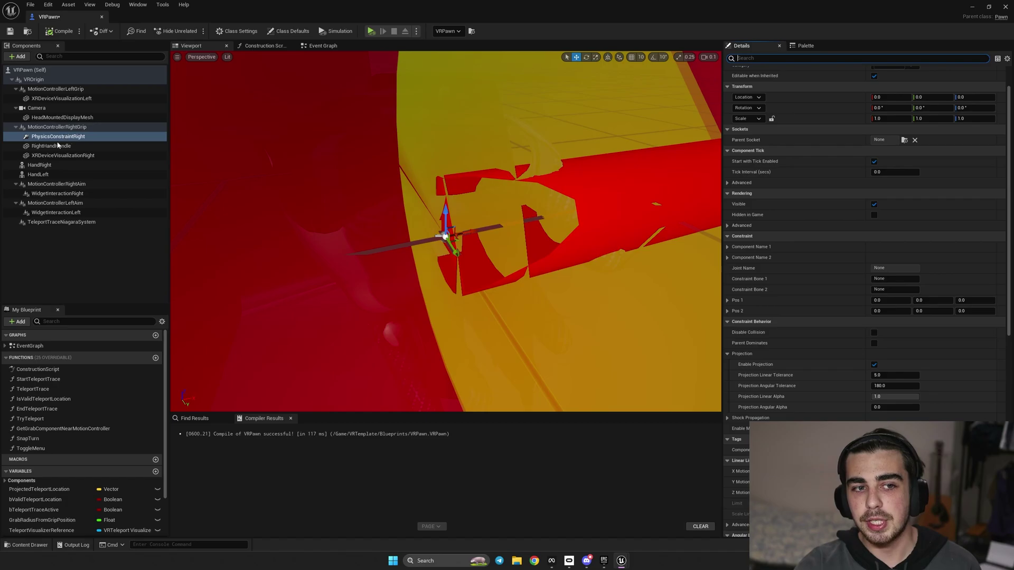
{"action": "left_click", "coordinate": [727, 247]}
{"action": "left_click", "coordinate": [746, 267]}
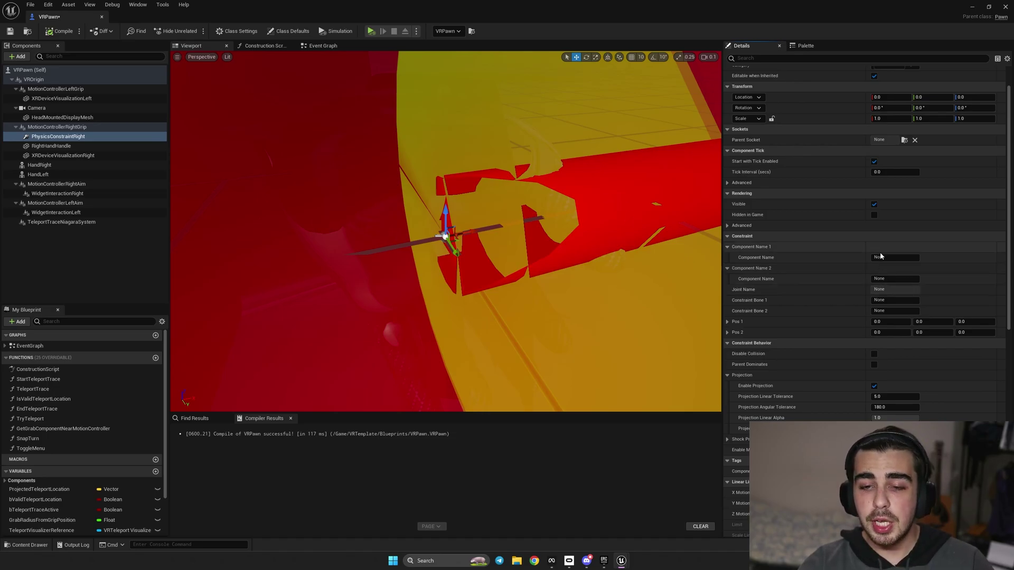
{"action": "left_click", "coordinate": [52, 146]}
{"action": "double_click", "coordinate": [55, 148]}
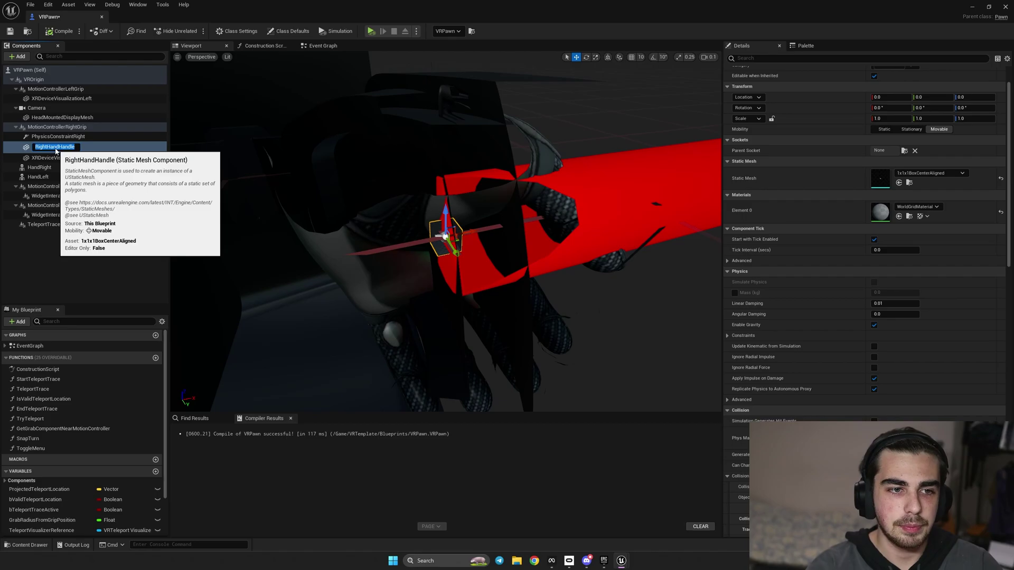
{"action": "left_click", "coordinate": [58, 136]}
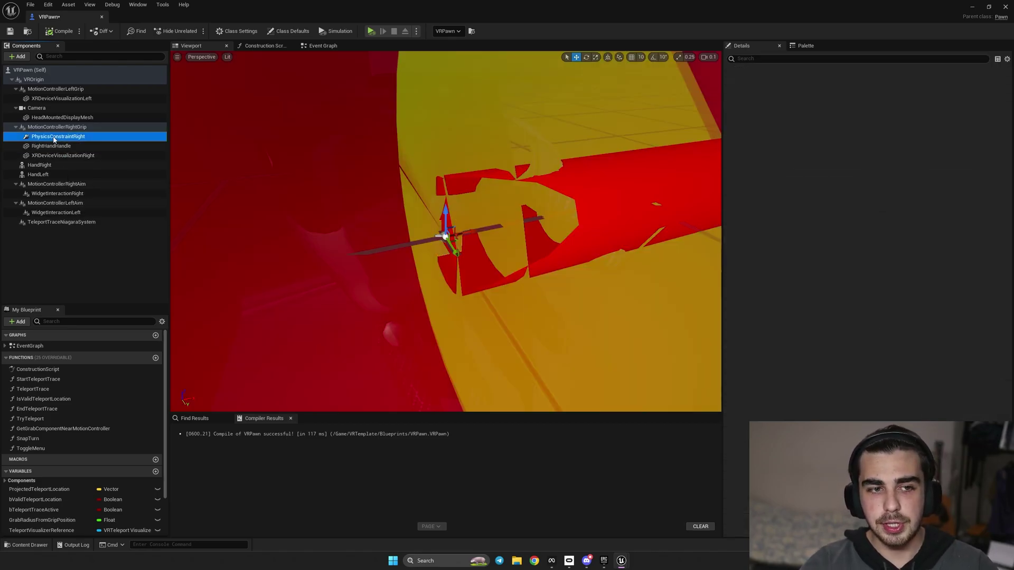
{"action": "left_click", "coordinate": [891, 257]}
{"action": "key", "text": "Return"}
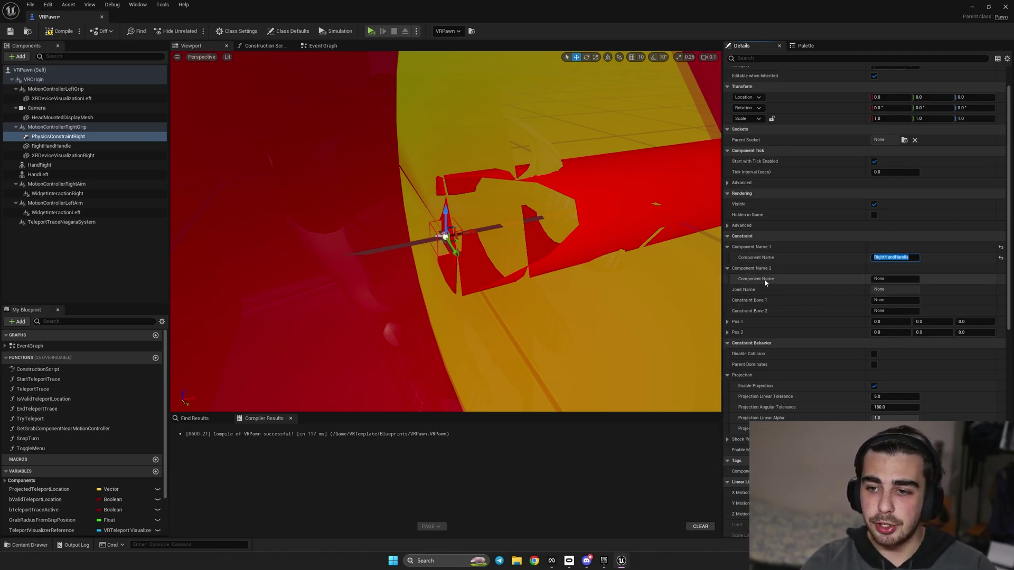
Set PhysicsConstraintRight's Component Name 2 to HandRight.
{"action": "left_click", "coordinate": [67, 166]}
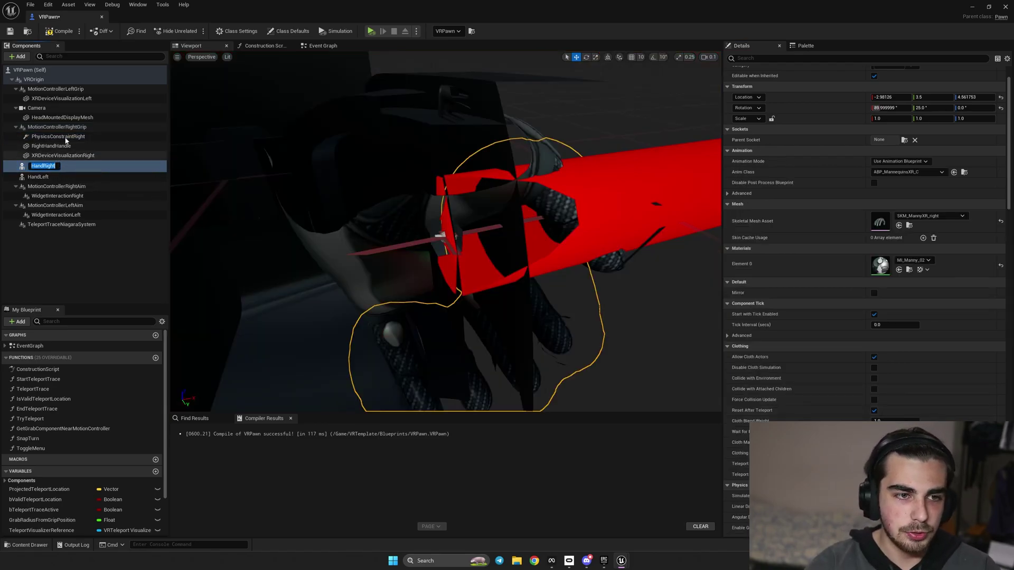
{"action": "left_click", "coordinate": [73, 144]}
{"action": "left_click", "coordinate": [74, 137]}
{"action": "left_click", "coordinate": [906, 278]}
{"action": "type", "text": "HandRight"}
{"action": "right_click_drag", "start_coordinate": [507, 232], "coordinate": [370, 235]}
{"action": "right_click_drag", "start_coordinate": [453, 166], "coordinate": [386, 169]}
{"action": "right_click_drag", "start_coordinate": [454, 113], "coordinate": [525, 105]}
{"action": "right_click_drag", "start_coordinate": [327, 112], "coordinate": [322, 110]}
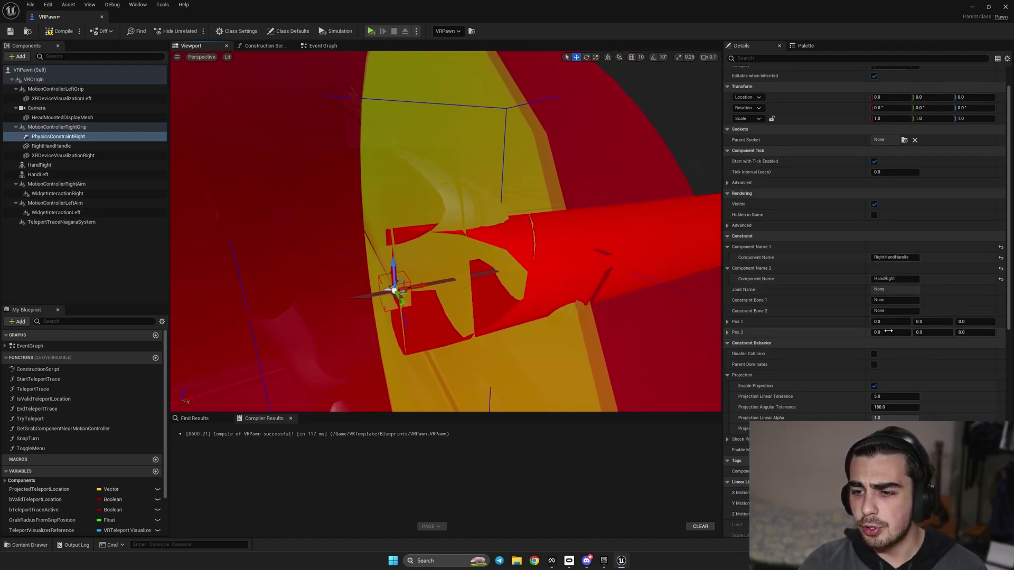
Enable Disable Collision and turn off Enable Projection in PhysicsConstraintRight's constraint behavior.
{"action": "left_click", "coordinate": [874, 354]}
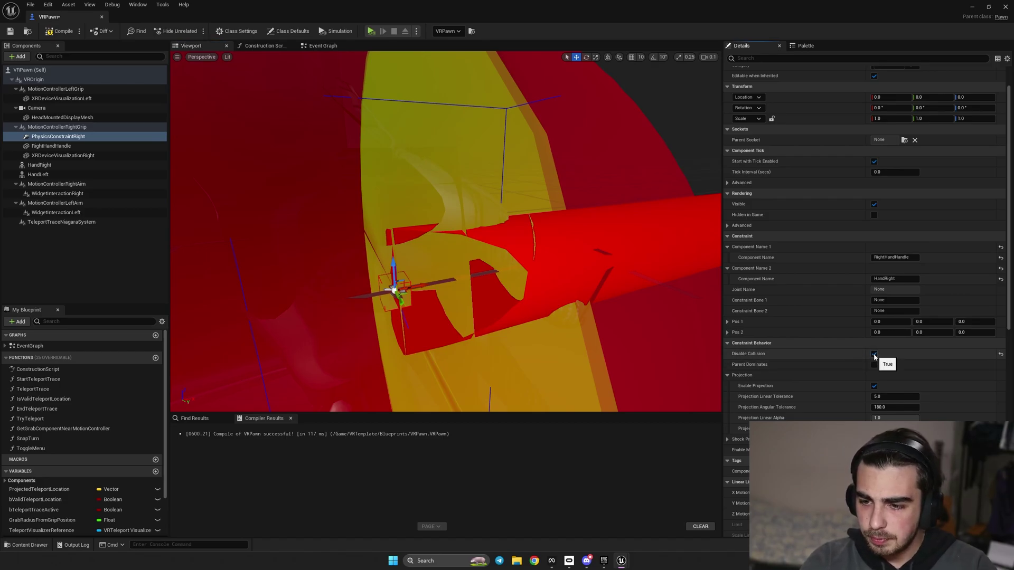
{"action": "left_click", "coordinate": [875, 386]}
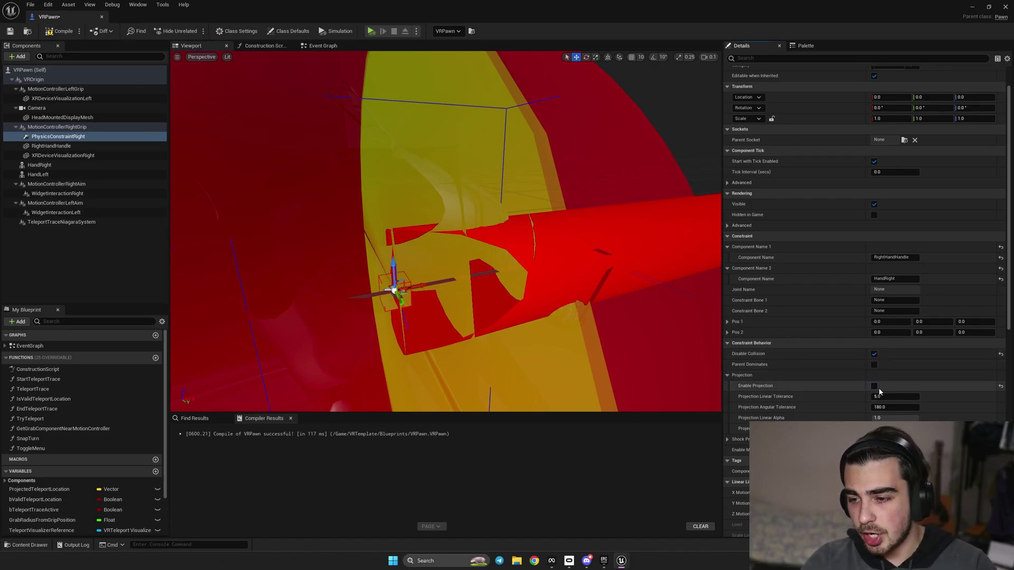
{"action": "scroll", "coordinate": [877, 390], "scroll_direction": "down", "scroll_amount": 3}
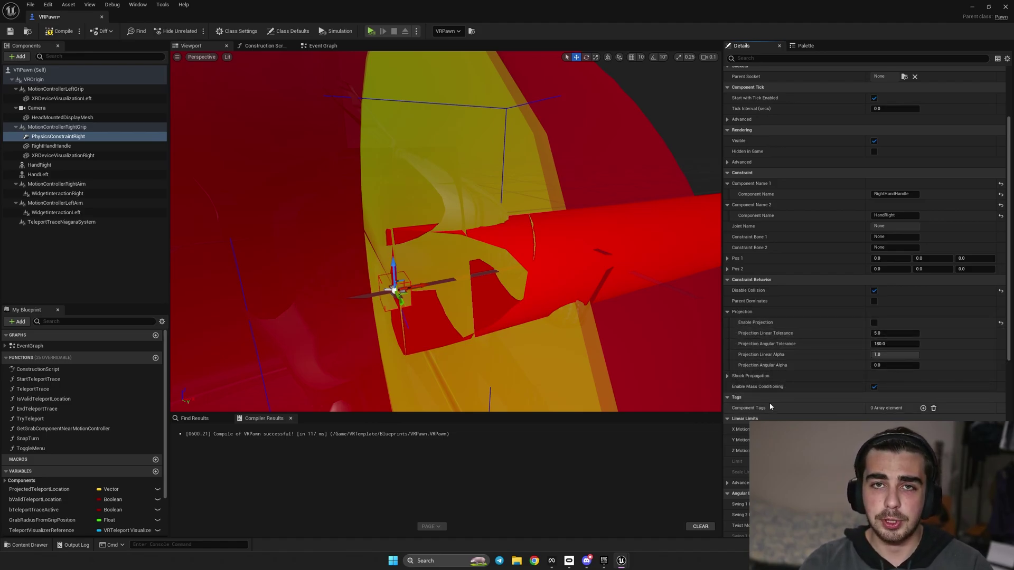
Set the constraint's linear X, Y and Z Motion to Limited with a Limit of 90.
{"action": "scroll", "coordinate": [769, 402], "scroll_direction": "down", "scroll_amount": 3}
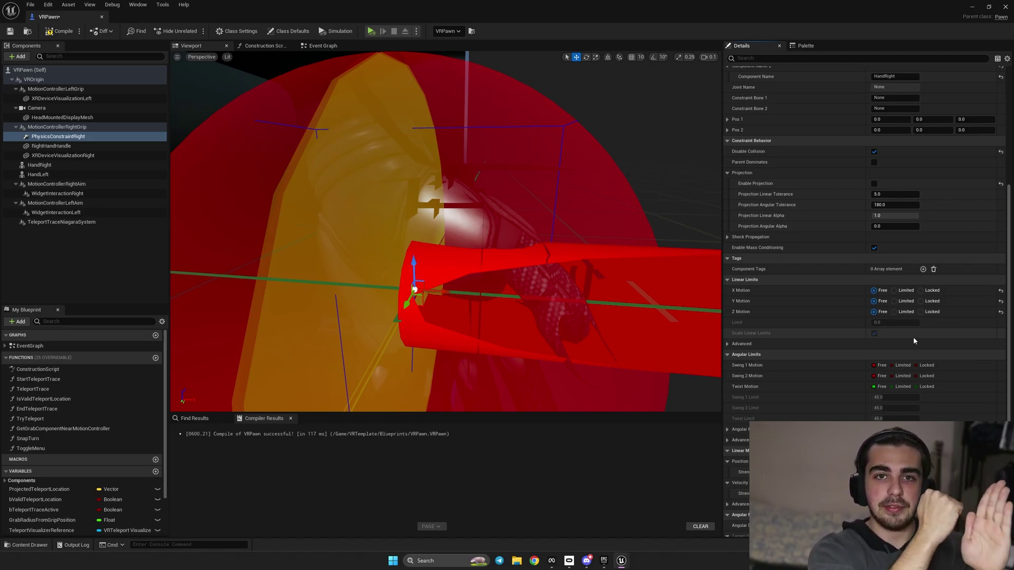
{"action": "left_click", "coordinate": [893, 311]}
{"action": "left_click", "coordinate": [894, 301]}
{"action": "left_click", "coordinate": [894, 290]}
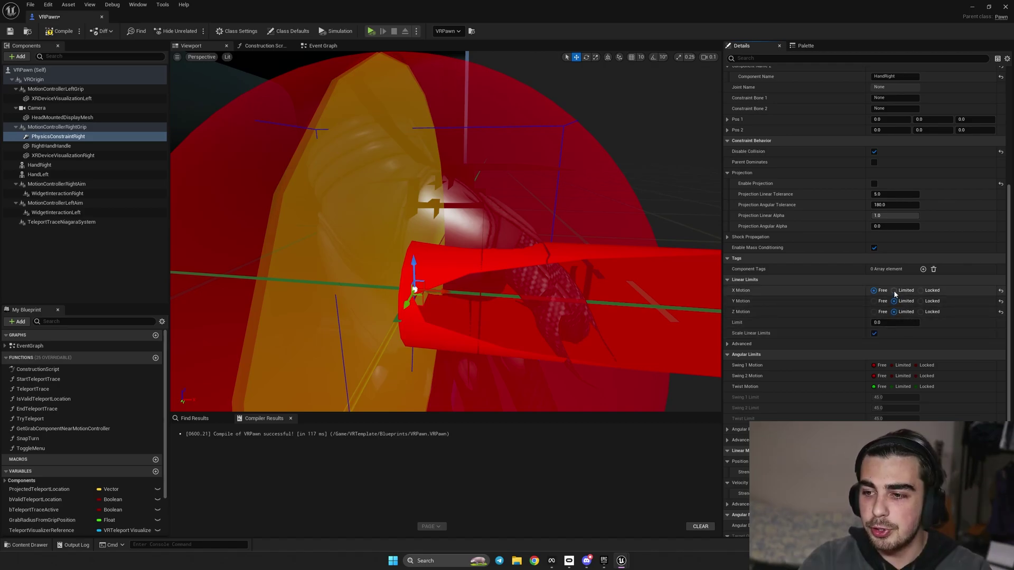
{"action": "left_click", "coordinate": [891, 324]}
{"action": "type", "text": "90"}
{"action": "key", "text": "Return"}
Lock the Swing 1, Swing 2 and Twist motions in PhysicsConstraintRight's angular limits.
{"action": "scroll", "coordinate": [768, 303], "scroll_direction": "down", "scroll_amount": 2}
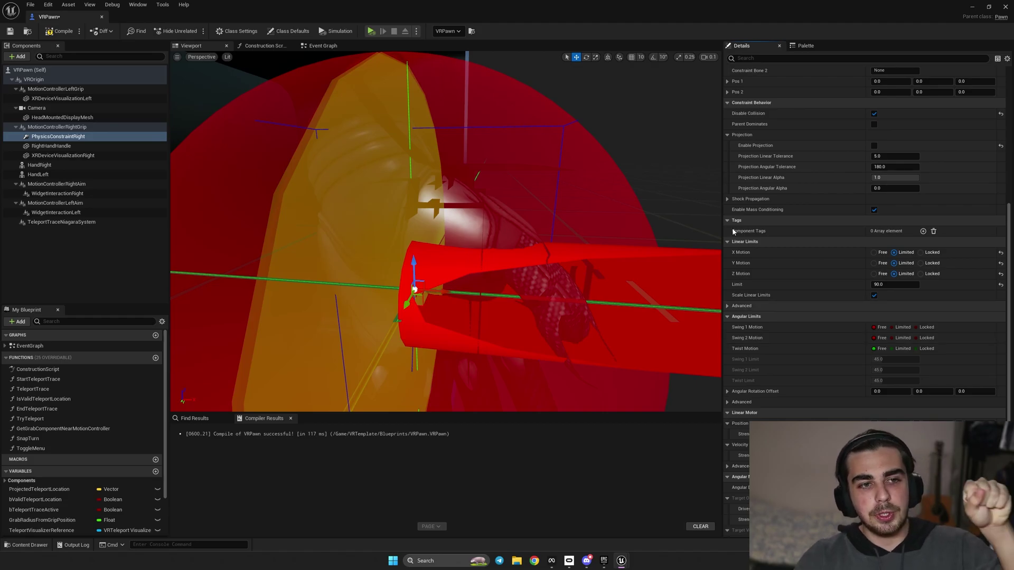
{"action": "left_click", "coordinate": [88, 147]}
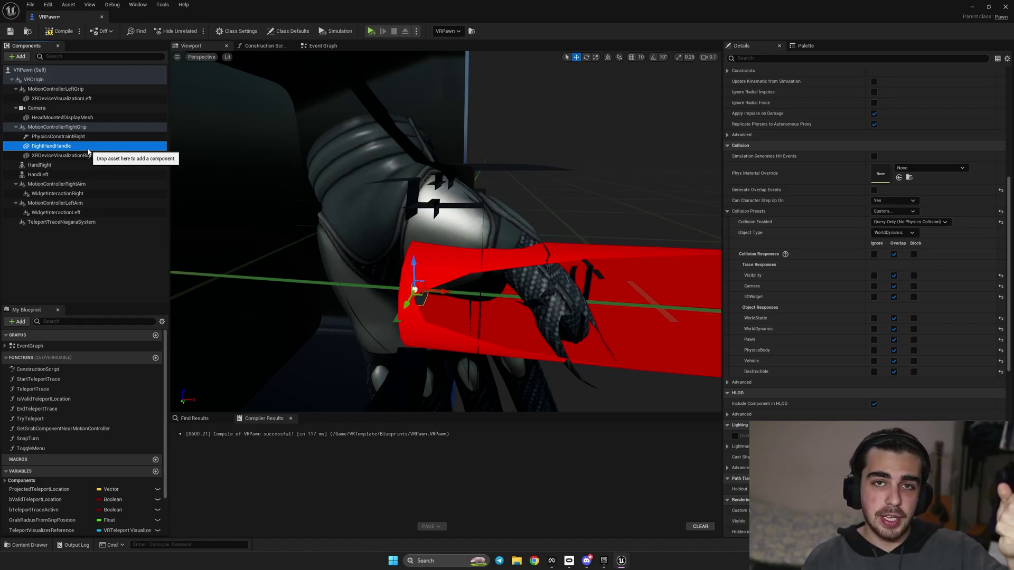
{"action": "left_click", "coordinate": [79, 137]}
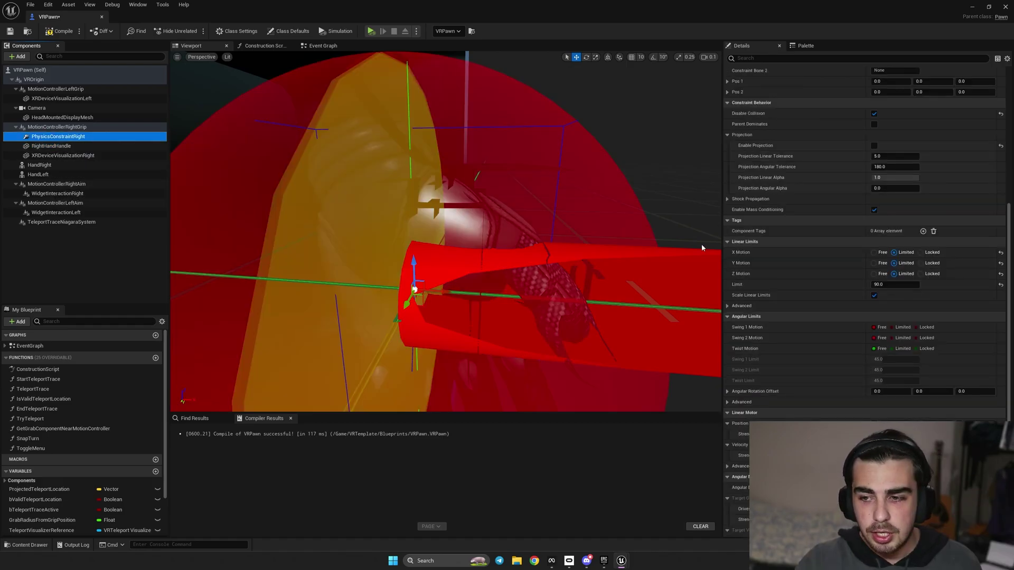
{"action": "left_click", "coordinate": [918, 348]}
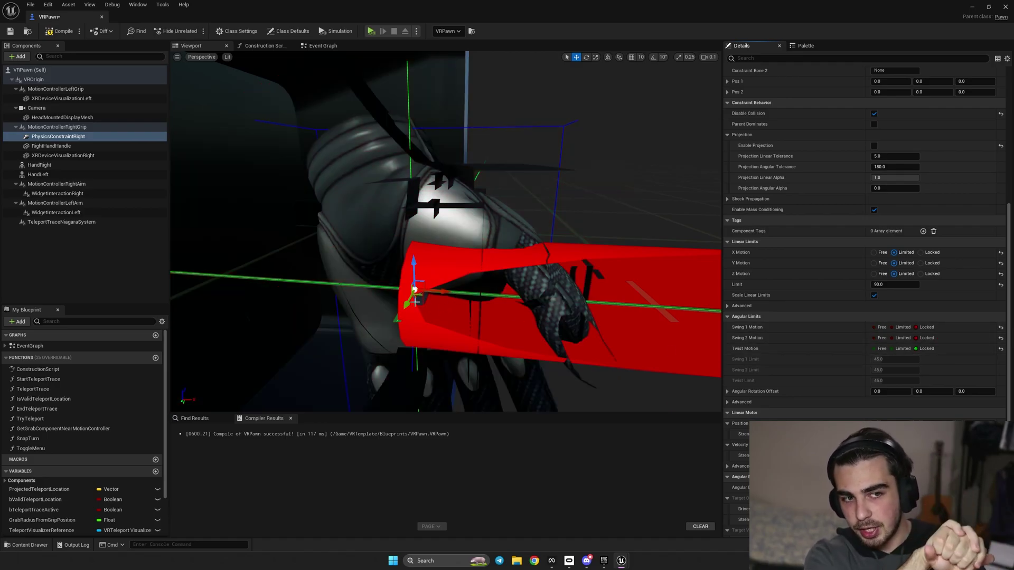
Enable the linear motor's Position Target on all three axes and set its Strength to 2000.
{"action": "scroll", "coordinate": [842, 375], "scroll_direction": "down", "scroll_amount": 3}
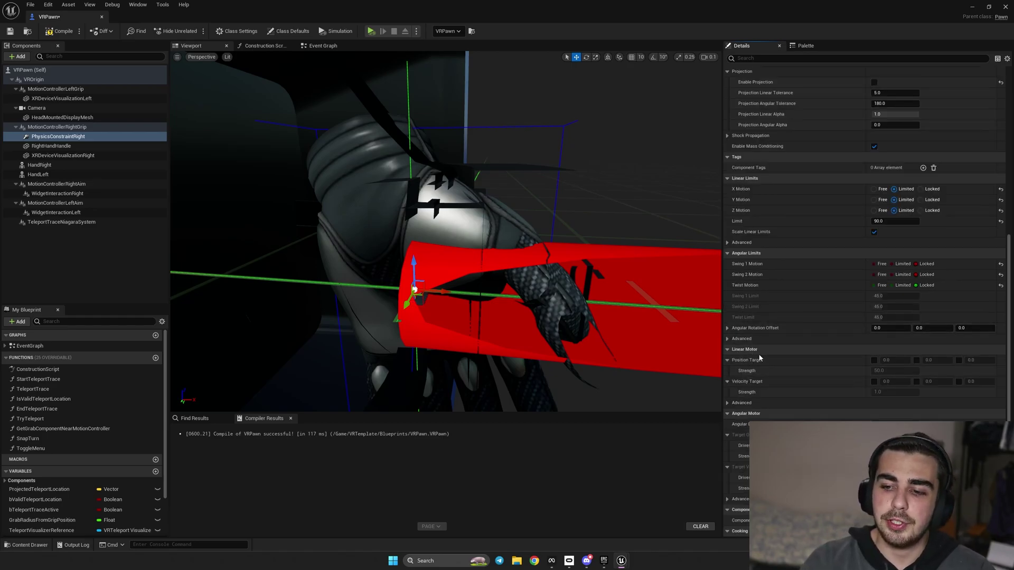
{"action": "left_click", "coordinate": [874, 361]}
{"action": "left_click", "coordinate": [916, 360]}
{"action": "left_click", "coordinate": [959, 360]}
{"action": "left_click", "coordinate": [895, 371]}
{"action": "type", "text": "2000"}
{"action": "key", "text": "Return"}
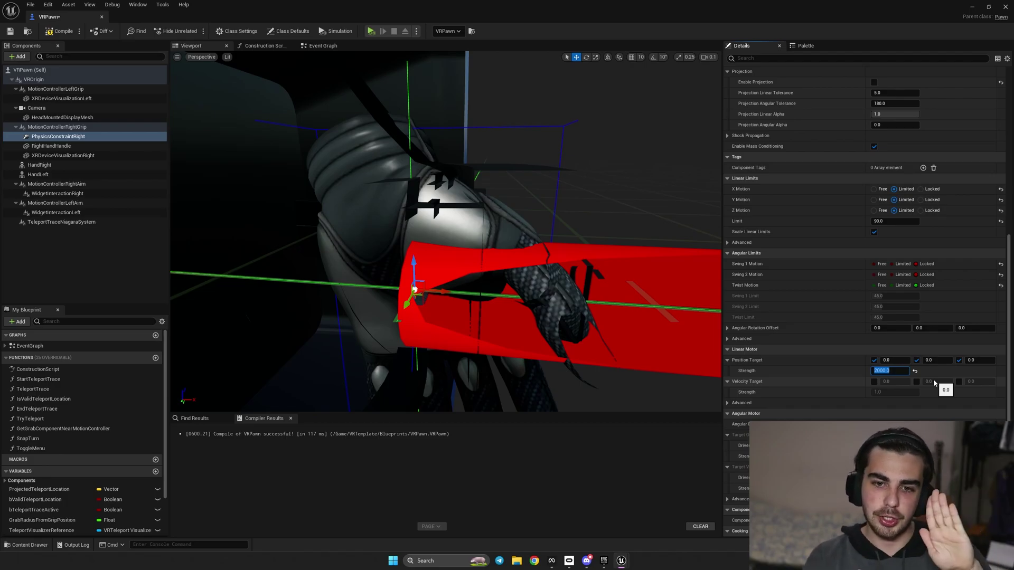
Enable the linear motor's Velocity Target on all three axes and set its Strength to 200.
{"action": "left_click", "coordinate": [873, 384]}
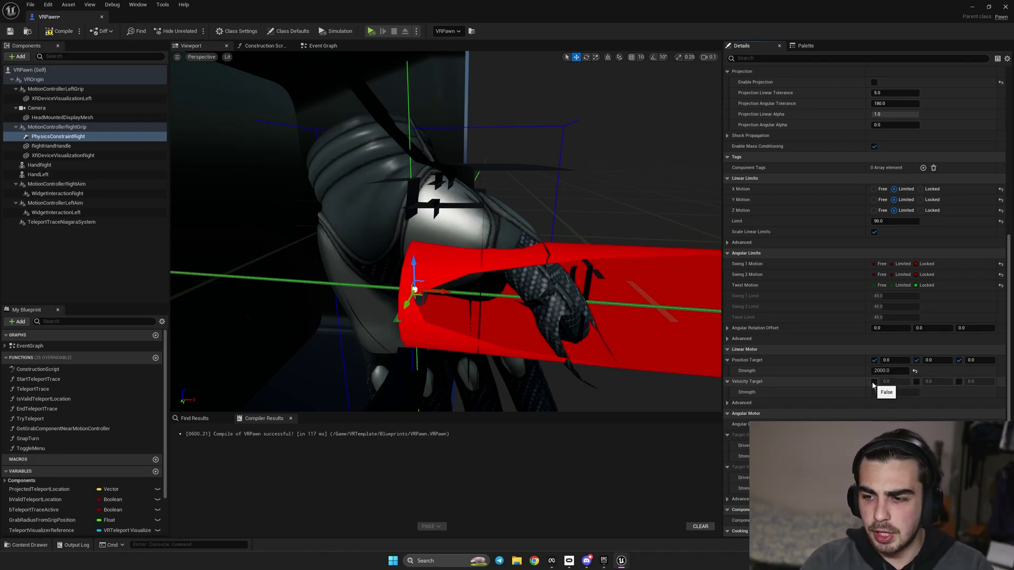
{"action": "left_click", "coordinate": [874, 382]}
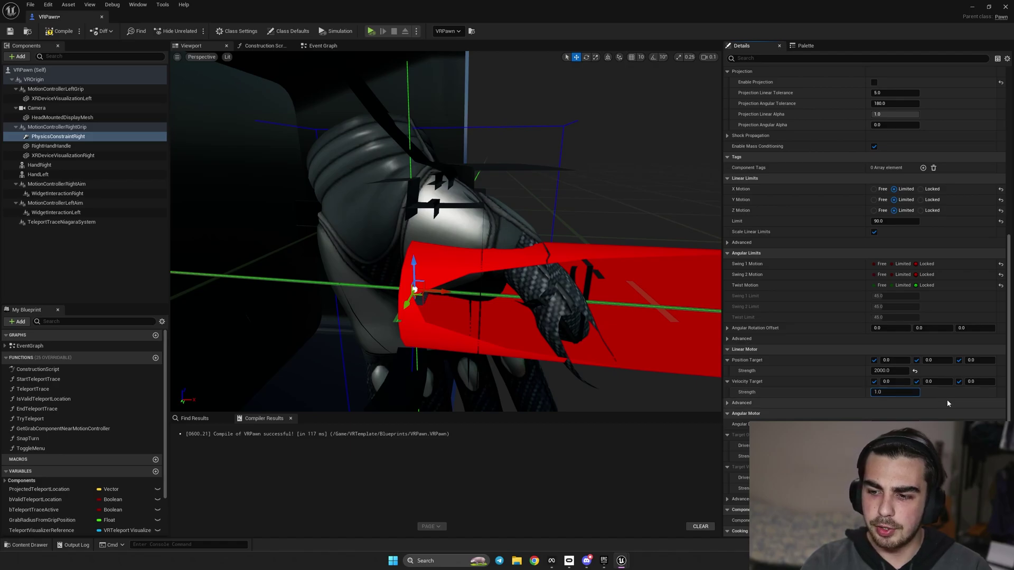
{"action": "type", "text": "200"}
{"action": "key", "text": "Return"}
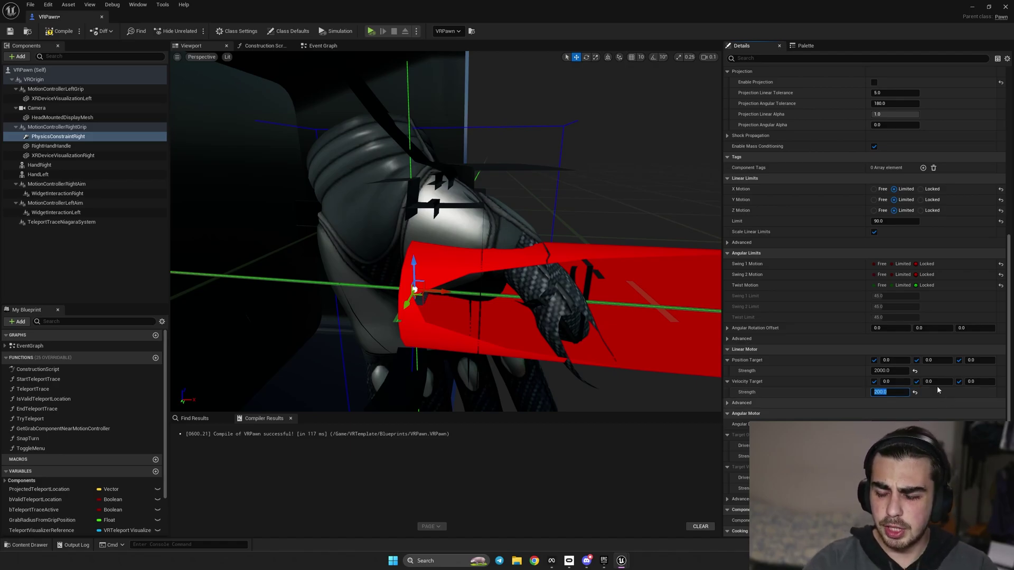
Set the constraint's Angular Drive Mode to Twist and Swing.
{"action": "scroll", "coordinate": [919, 397], "scroll_direction": "down", "scroll_amount": 3}
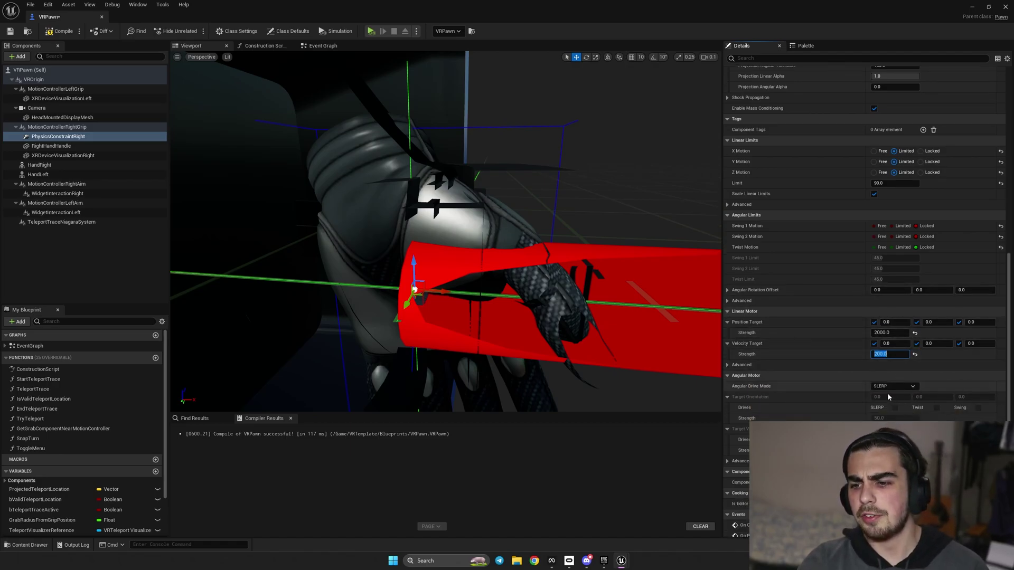
{"action": "left_click", "coordinate": [891, 387]}
{"action": "left_click", "coordinate": [887, 401]}
{"action": "scroll", "coordinate": [935, 361], "scroll_direction": "down", "scroll_amount": 4}
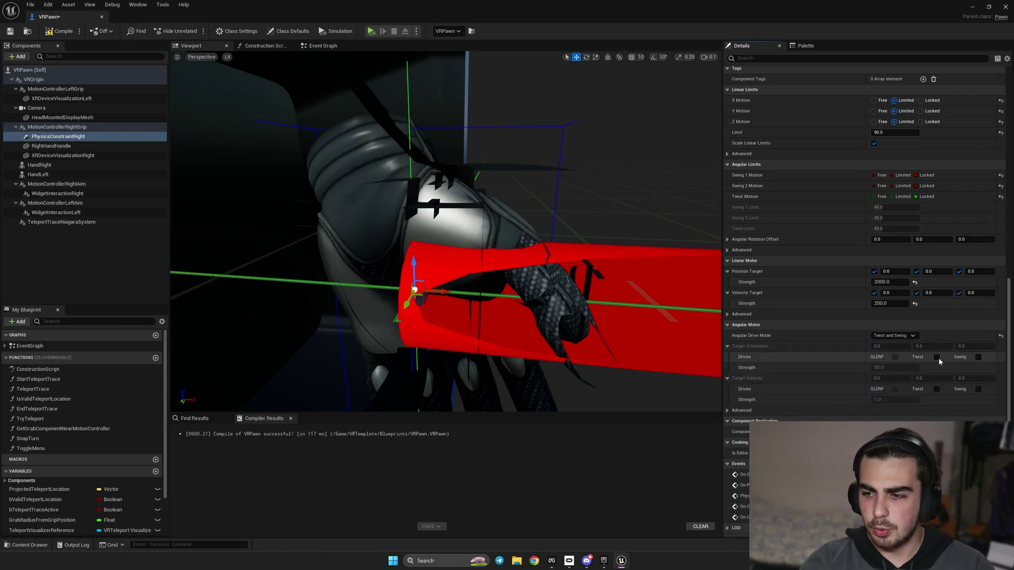
Enable the angular motor's Twist and Swing drives, with Strength 500 for Target Orientation and 50 for Target Velocity.
{"action": "left_click", "coordinate": [936, 357]}
{"action": "left_click", "coordinate": [906, 368]}
{"action": "type", "text": "500"}
{"action": "key", "text": "Return"}
{"action": "left_click", "coordinate": [937, 389]}
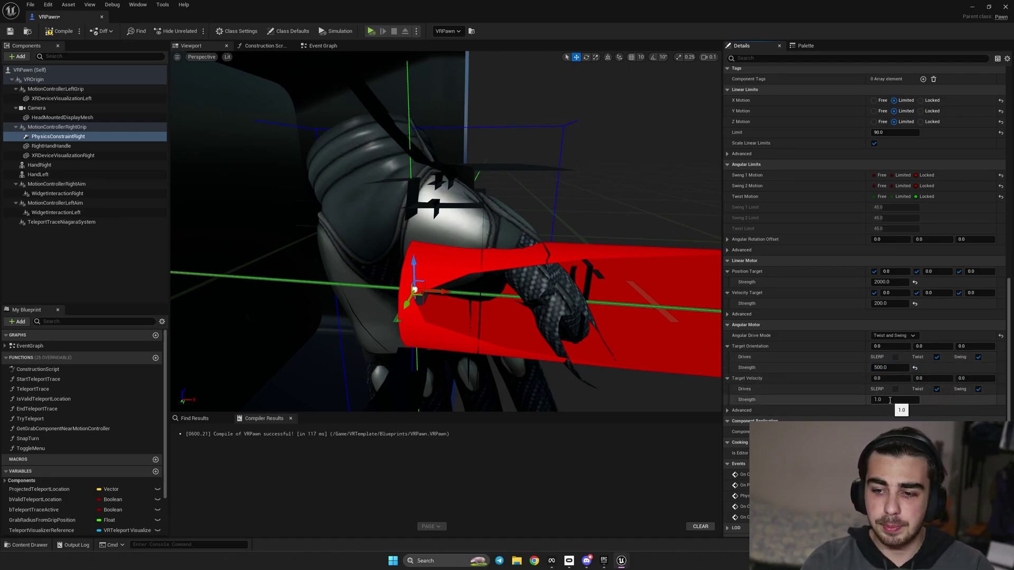
Duplicate PhysicsConstraintRight and attach the copy to MotionControllerLeftGrip.
{"action": "left_click", "coordinate": [38, 175]}
{"action": "left_click", "coordinate": [58, 138]}
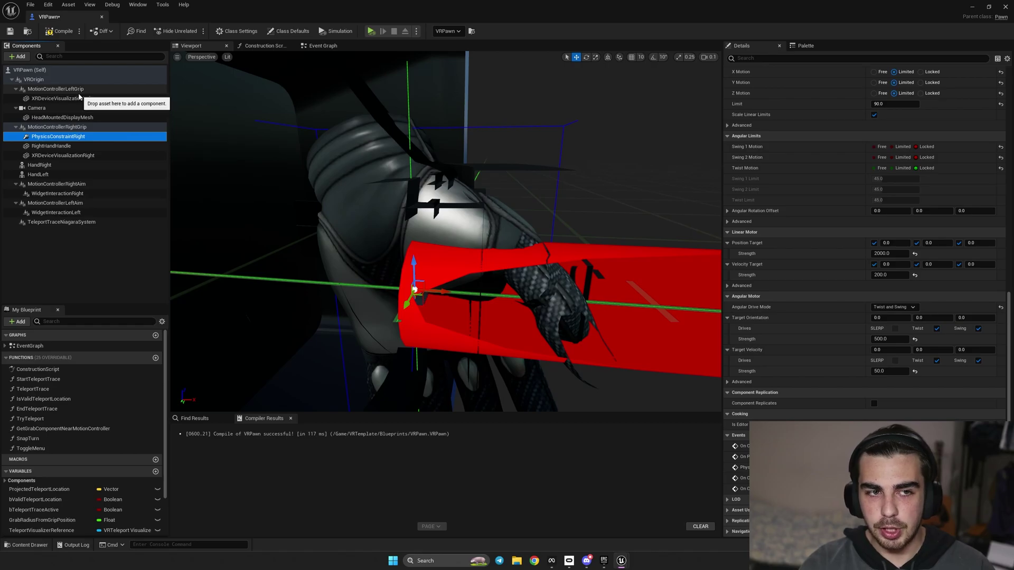
{"action": "key", "text": "ctrl+d"}
{"action": "left_click_drag", "start_coordinate": [53, 165], "coordinate": [34, 91]}
{"action": "left_click_drag", "start_coordinate": [51, 183], "coordinate": [66, 90]}
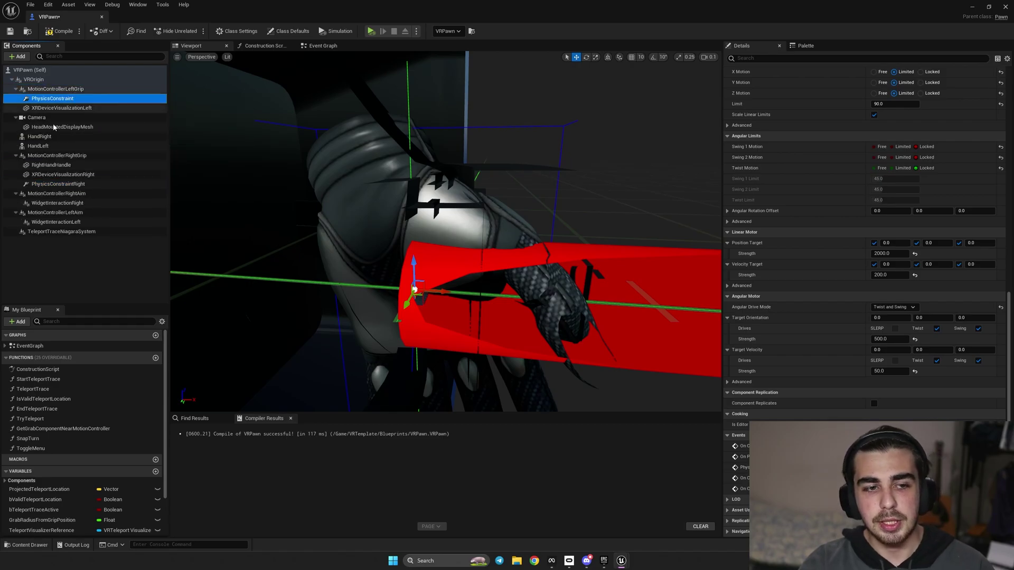
Make a copy of RightHandHandle and attach it to MotionControllerLeftGrip.
{"action": "left_click", "coordinate": [62, 166]}
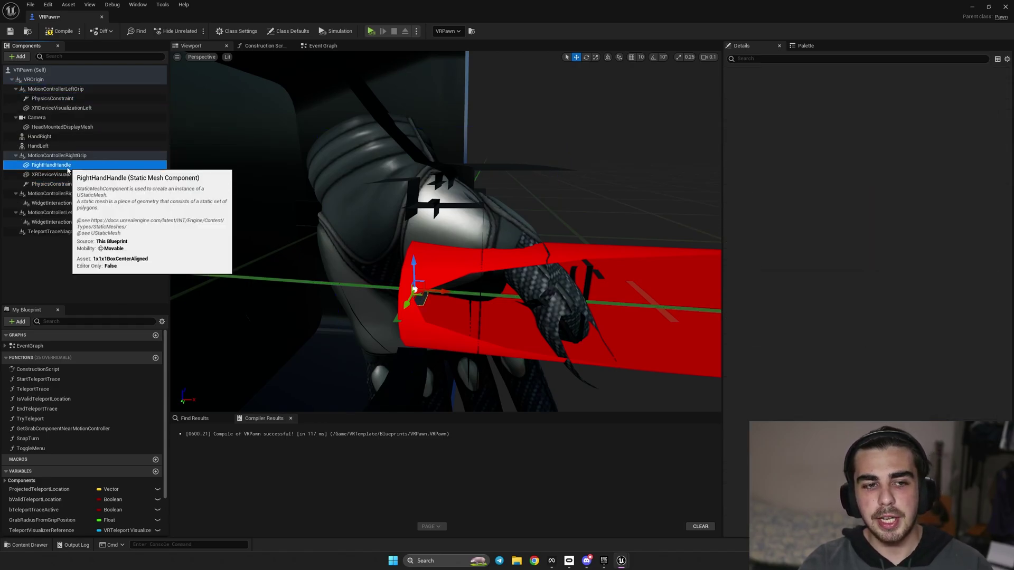
{"action": "left_click", "coordinate": [52, 90]}
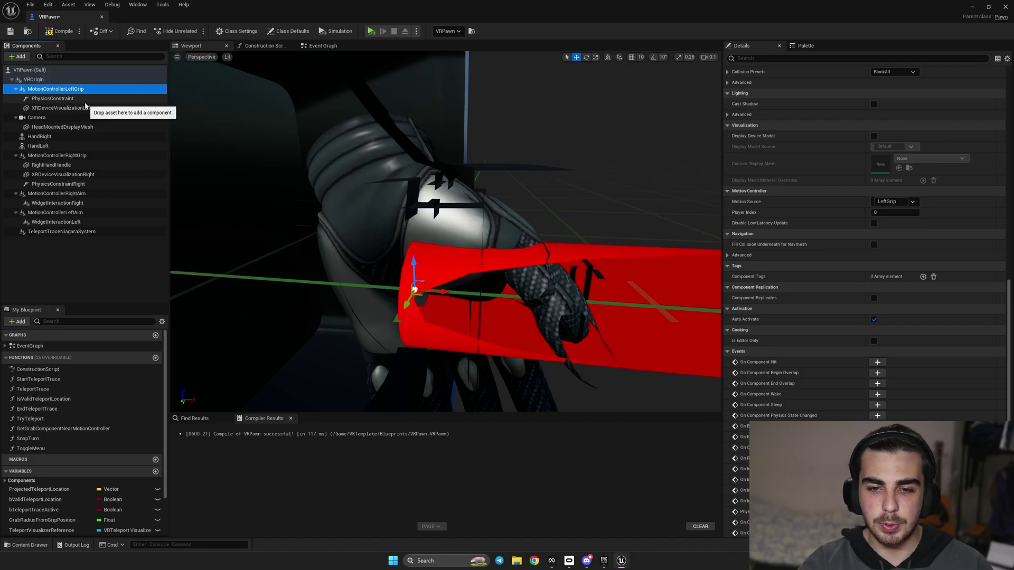
{"action": "key", "text": "ctrl+v"}
{"action": "left_click_drag", "start_coordinate": [64, 176], "coordinate": [49, 89]}
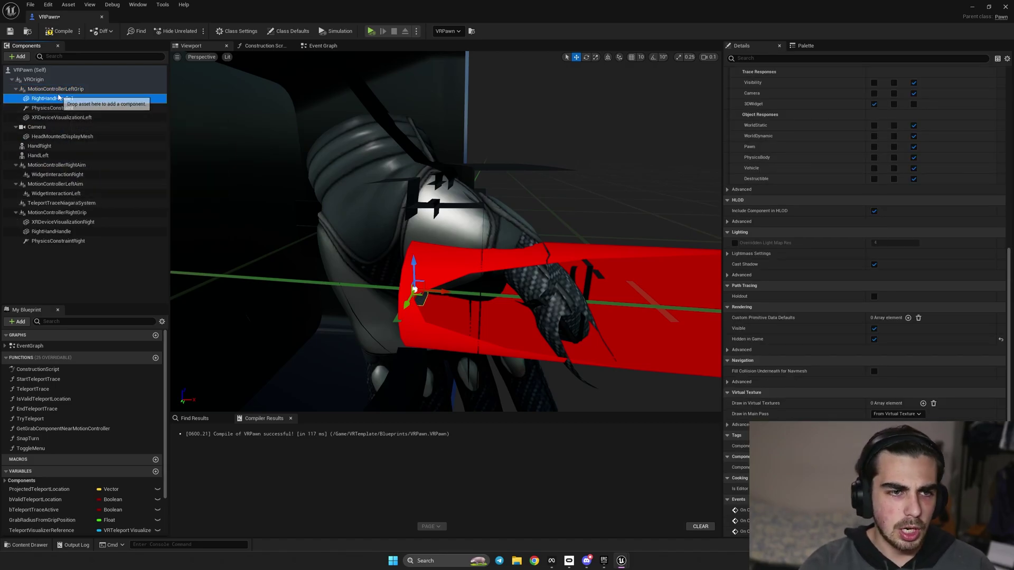
Rename the copied handle mesh under MotionControllerLeftGrip to LeftHandHandle.
{"action": "double_click", "coordinate": [52, 99]}
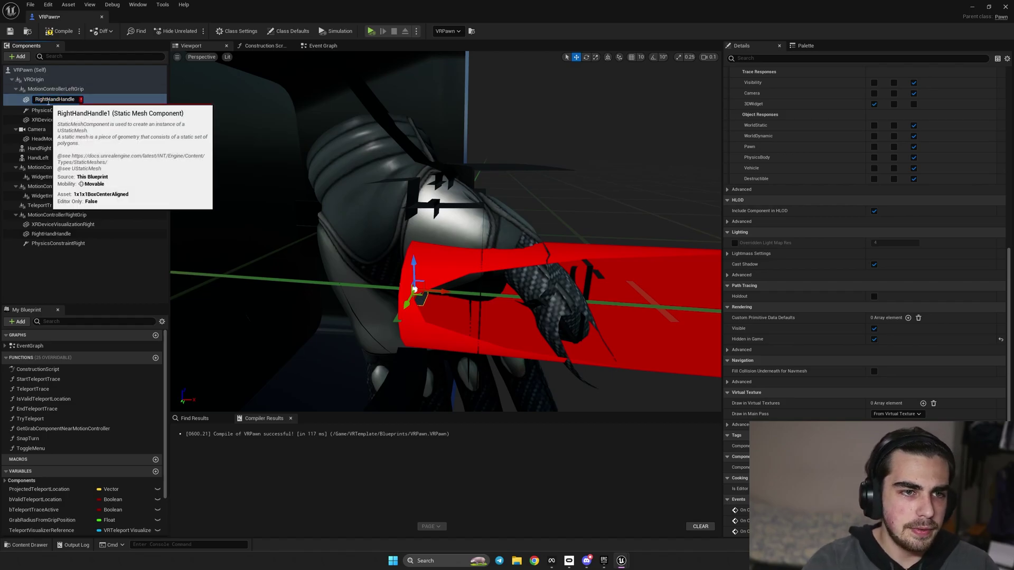
{"action": "left_click_drag", "start_coordinate": [47, 100], "coordinate": [20, 107]}
{"action": "type", "text": "Left"}
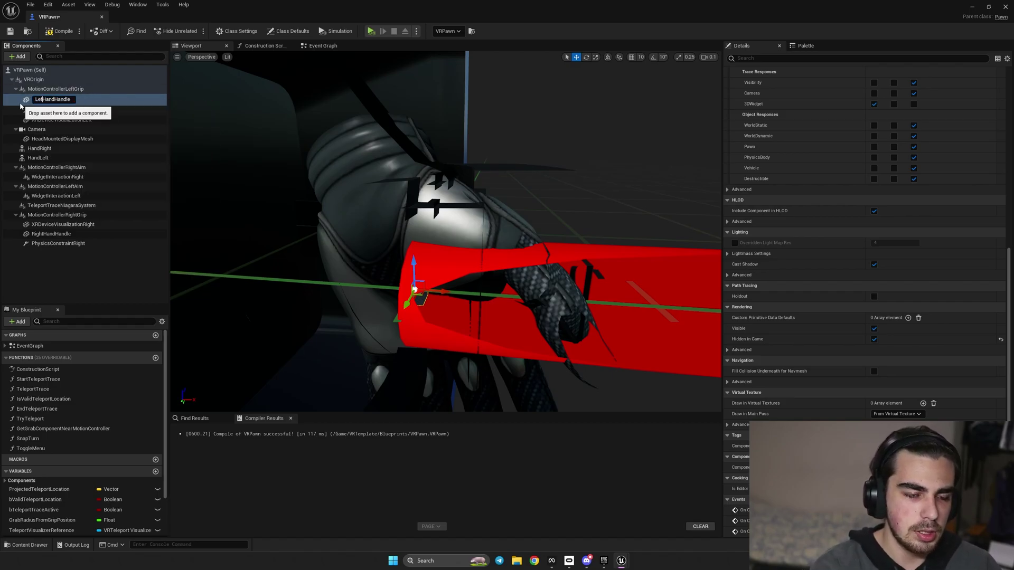
{"action": "key", "text": "Return"}
Rename the physics constraint under MotionControllerLeftGrip to PhysicsConstraintLeft.
{"action": "left_click", "coordinate": [80, 109]}
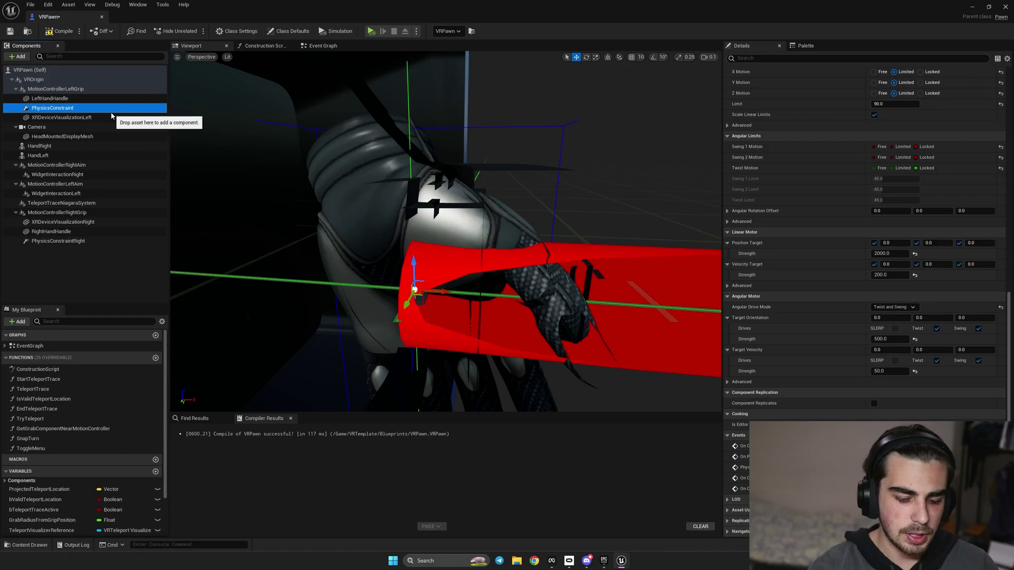
{"action": "key", "text": "F2"}
{"action": "type", "text": "Left"}
{"action": "key", "text": "Return"}
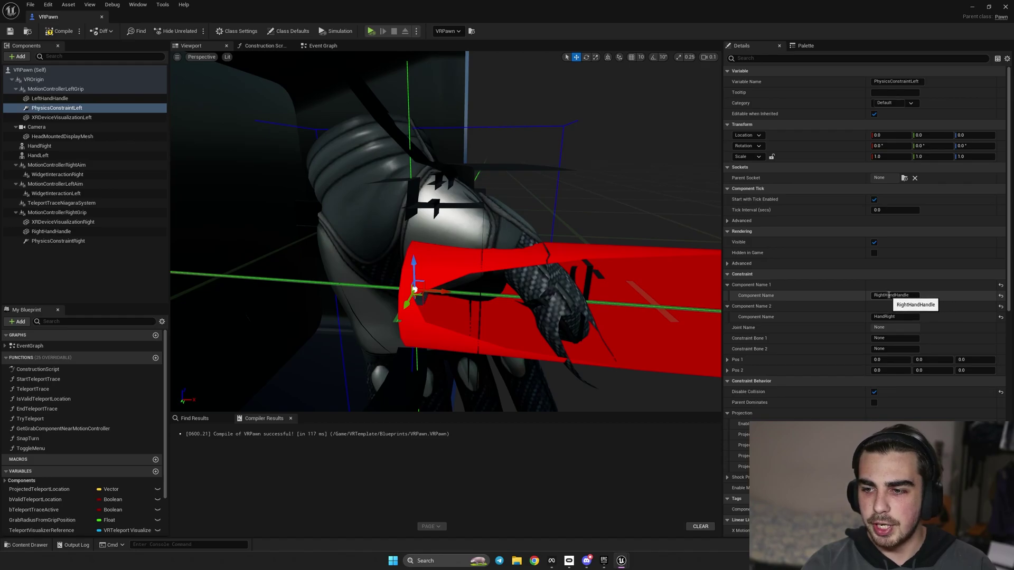
Set the Component Name 1 of PhysicsConstraintLeft to LeftHandHandle.
{"action": "left_click_drag", "start_coordinate": [886, 295], "coordinate": [855, 293]}
{"action": "type", "text": "Left"}
{"action": "key", "text": "Return"}
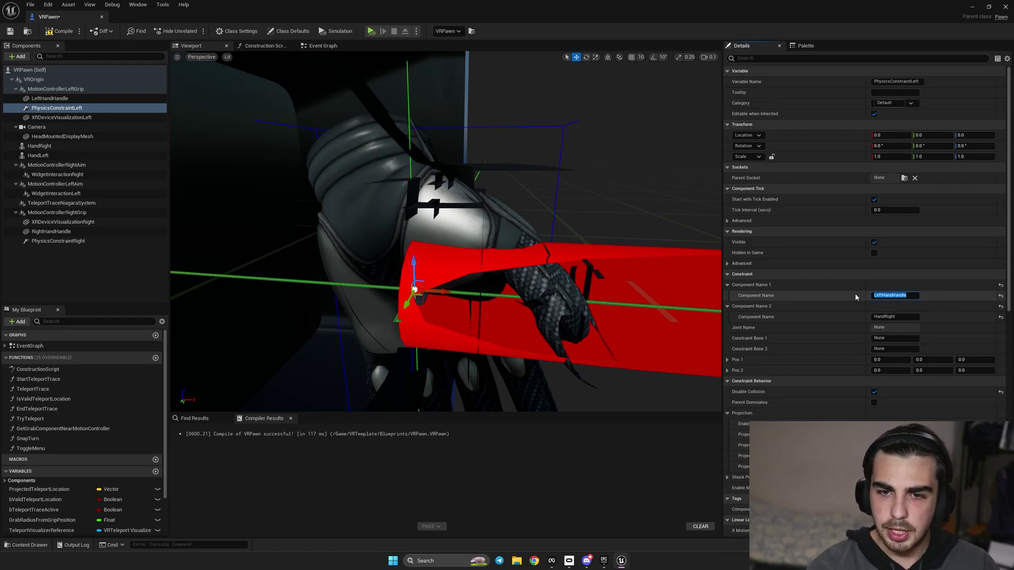
Replace the right-hand reference in Component Name 2 of PhysicsConstraintLeft.
{"action": "right_click_drag", "start_coordinate": [483, 240], "coordinate": [429, 277]}
{"action": "right_click_drag", "start_coordinate": [495, 268], "coordinate": [498, 264]}
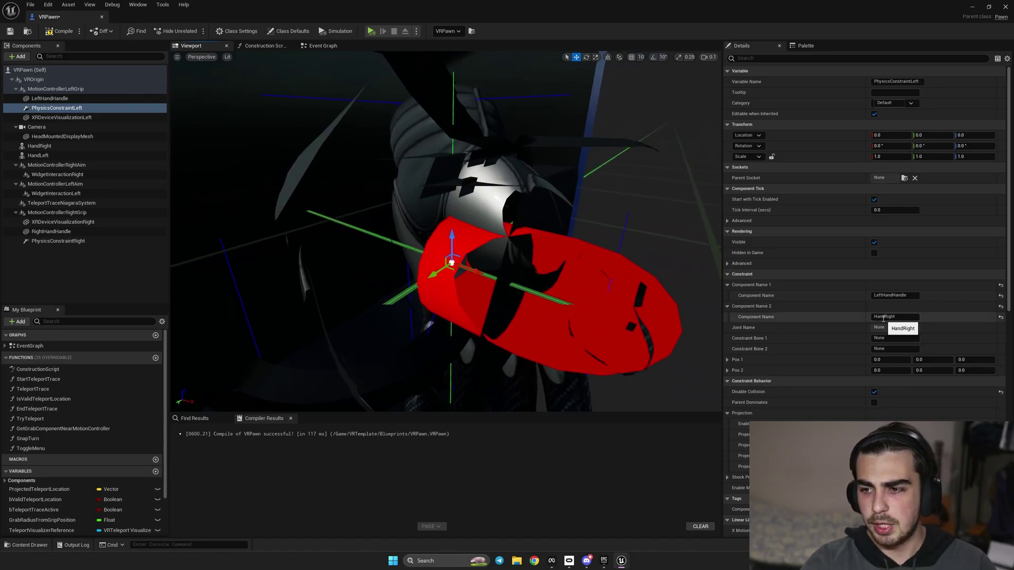
{"action": "left_click_drag", "start_coordinate": [885, 316], "coordinate": [859, 310]}
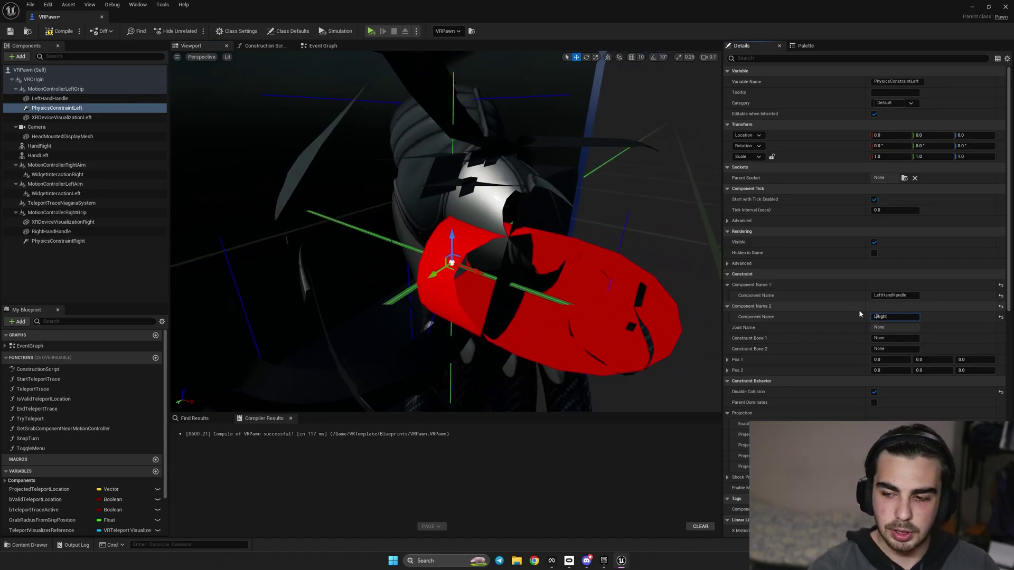